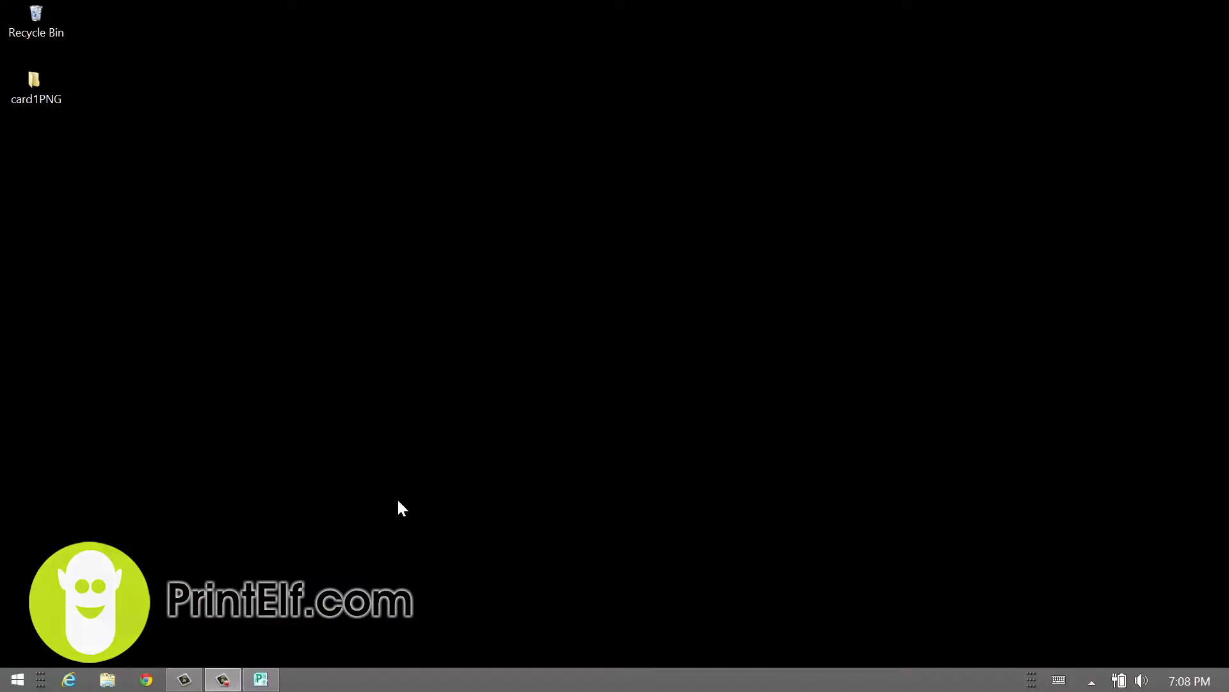
Restore the Microsoft Publisher window from the taskbar to show its template gallery.
{"action": "left_click", "coordinate": [261, 680]}
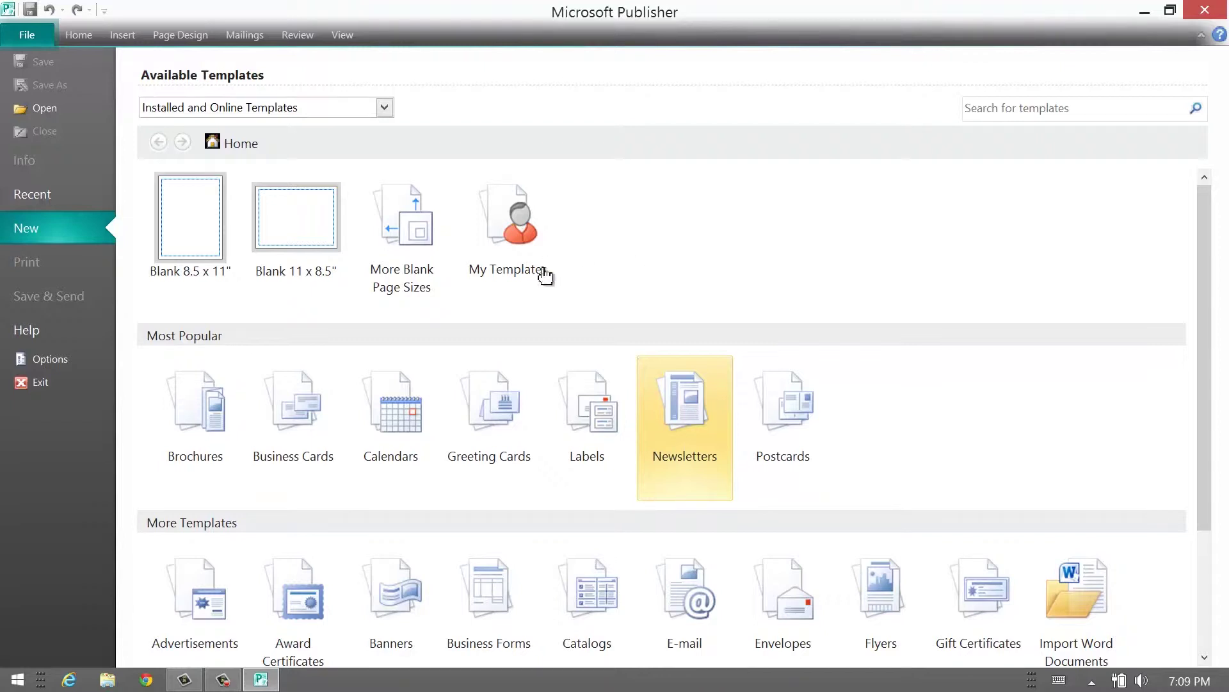
Start a new publication from the Professional services business cards (10 per page) template.
{"action": "left_click", "coordinate": [294, 430]}
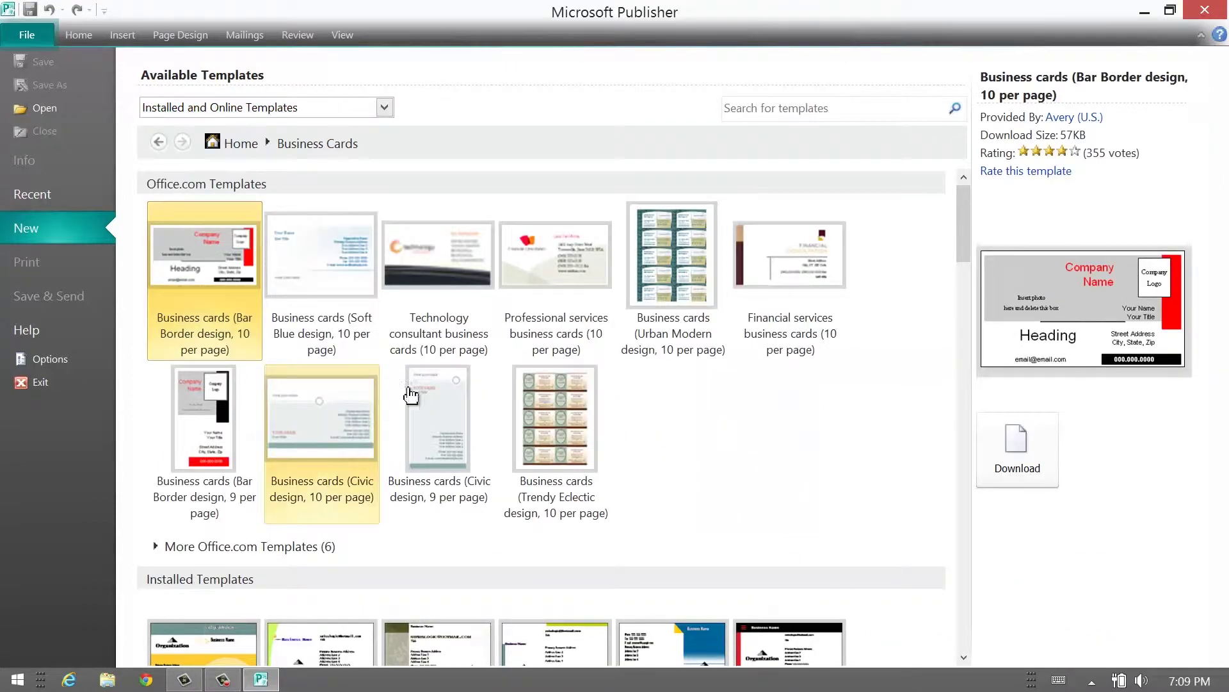
{"action": "double_click", "coordinate": [547, 268]}
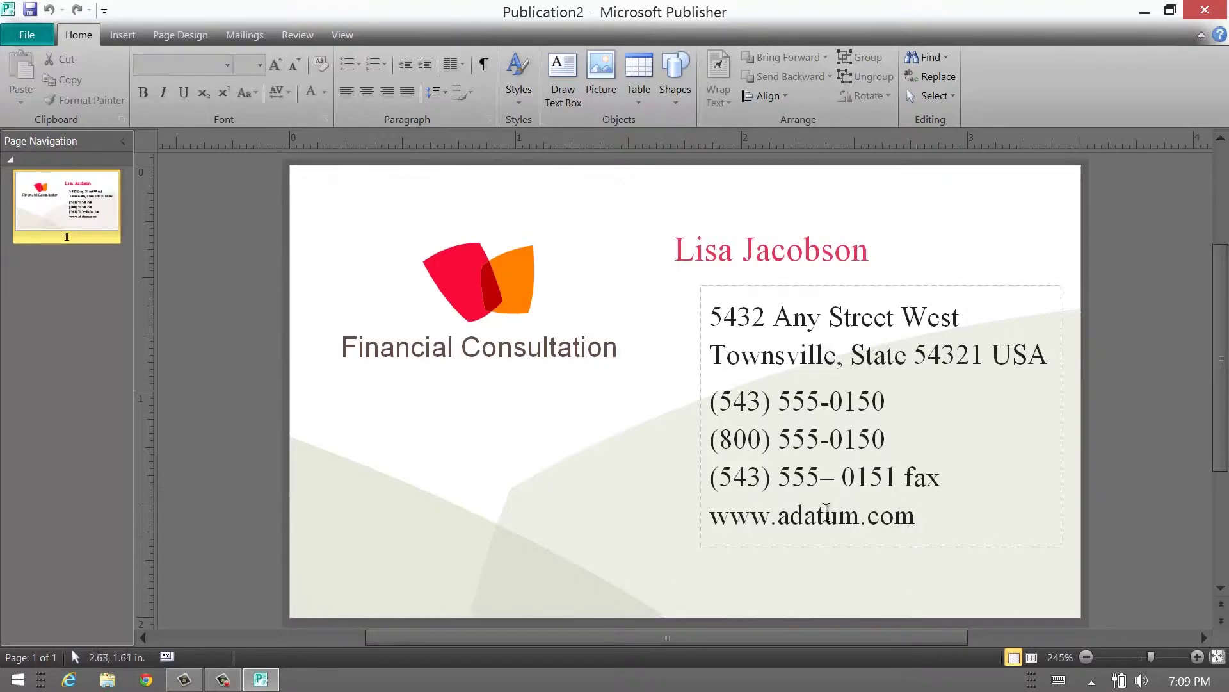
Resize the business card page to 3.75" wide by 2.25" high in Page Setup.
{"action": "left_click", "coordinate": [174, 39]}
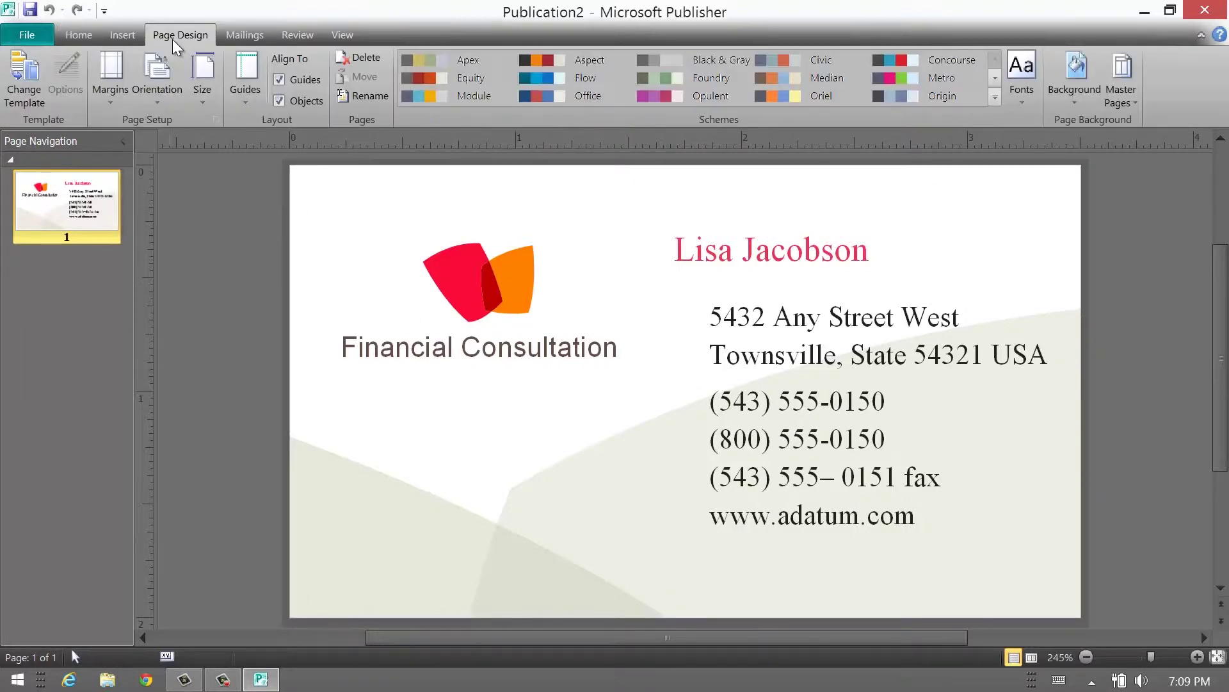
{"action": "left_click", "coordinate": [209, 108]}
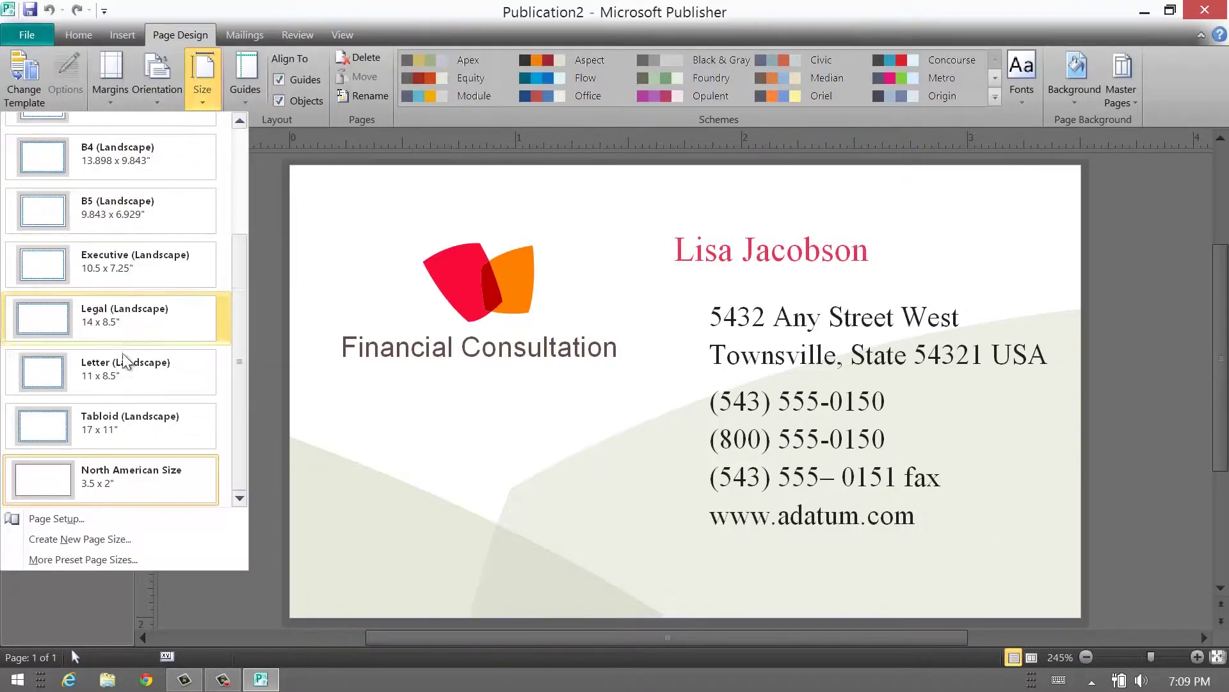
{"action": "left_click", "coordinate": [73, 520]}
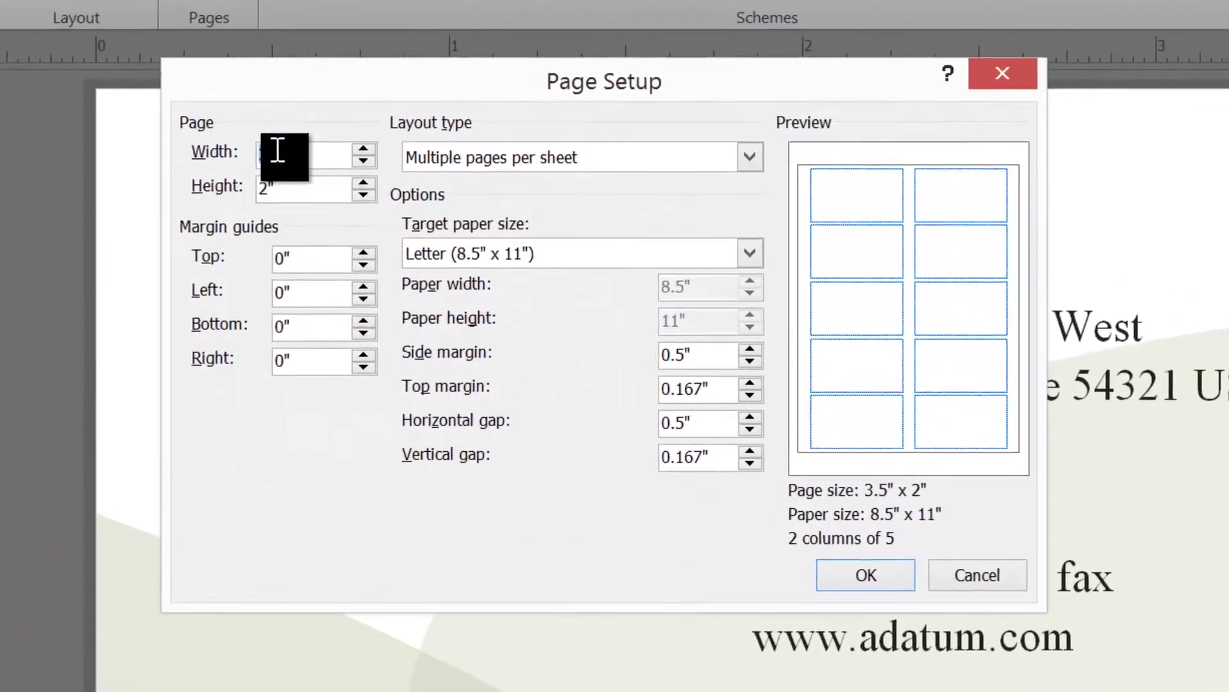
{"action": "left_click", "coordinate": [400, 207]}
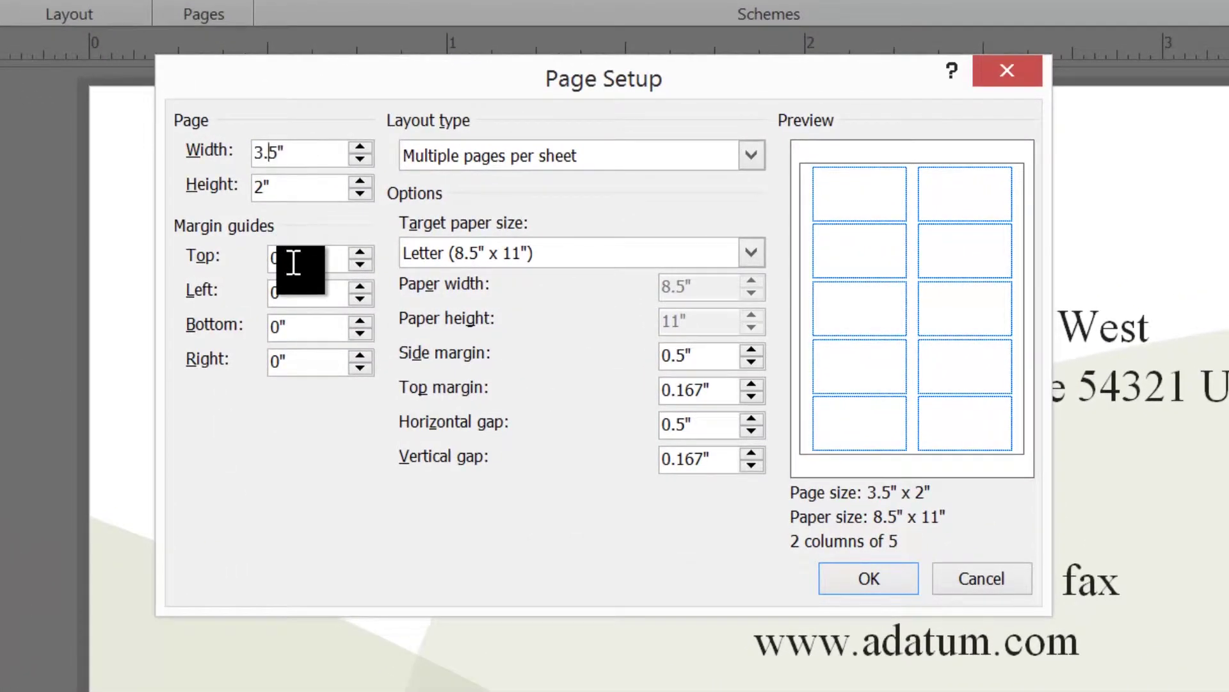
{"action": "type", "text": "7"}
{"action": "left_click", "coordinate": [263, 191]}
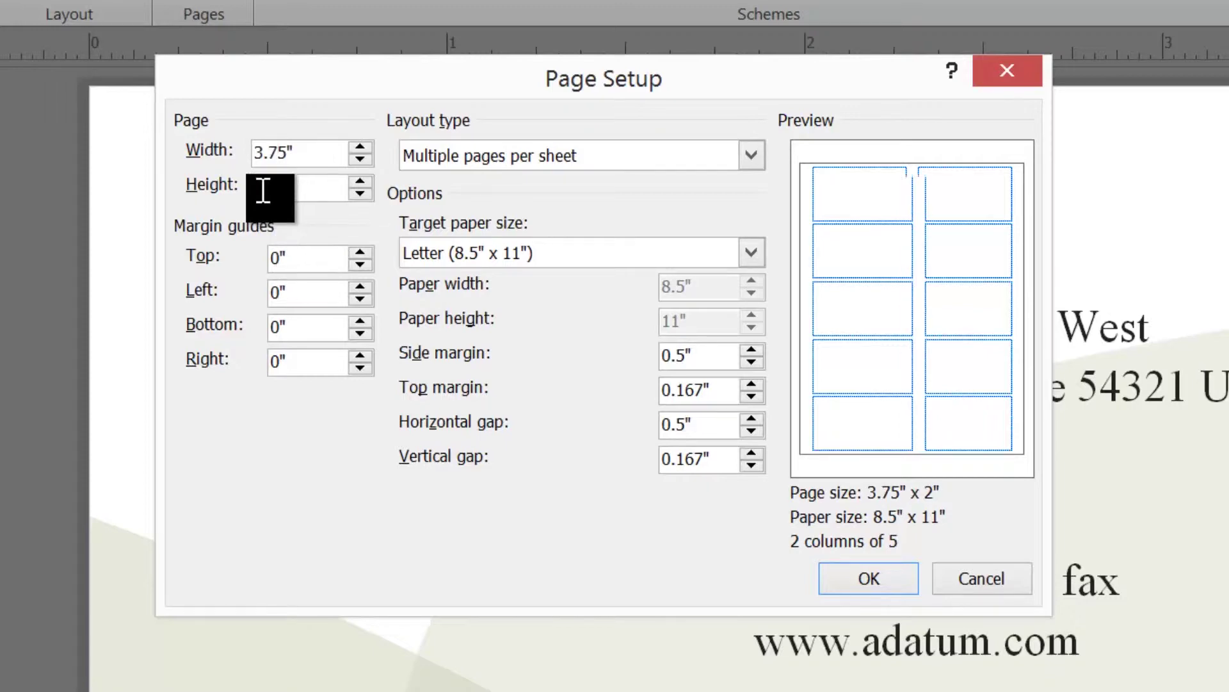
{"action": "type", "text": ".2"}
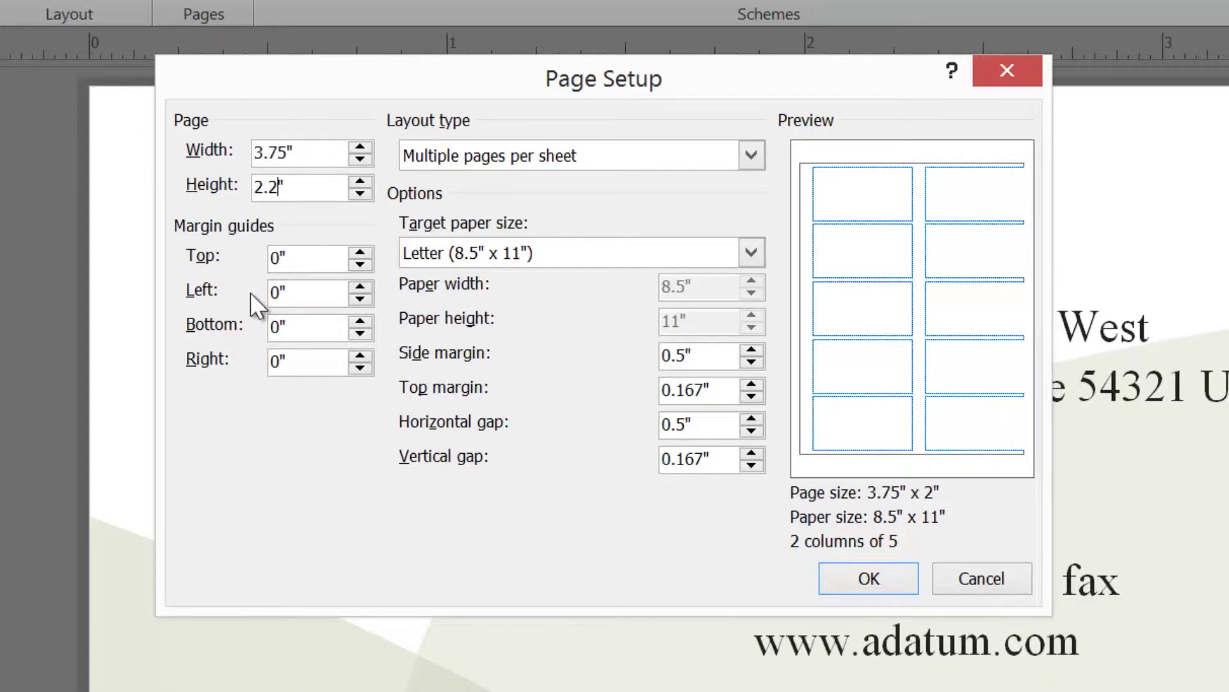
{"action": "type", "text": "5"}
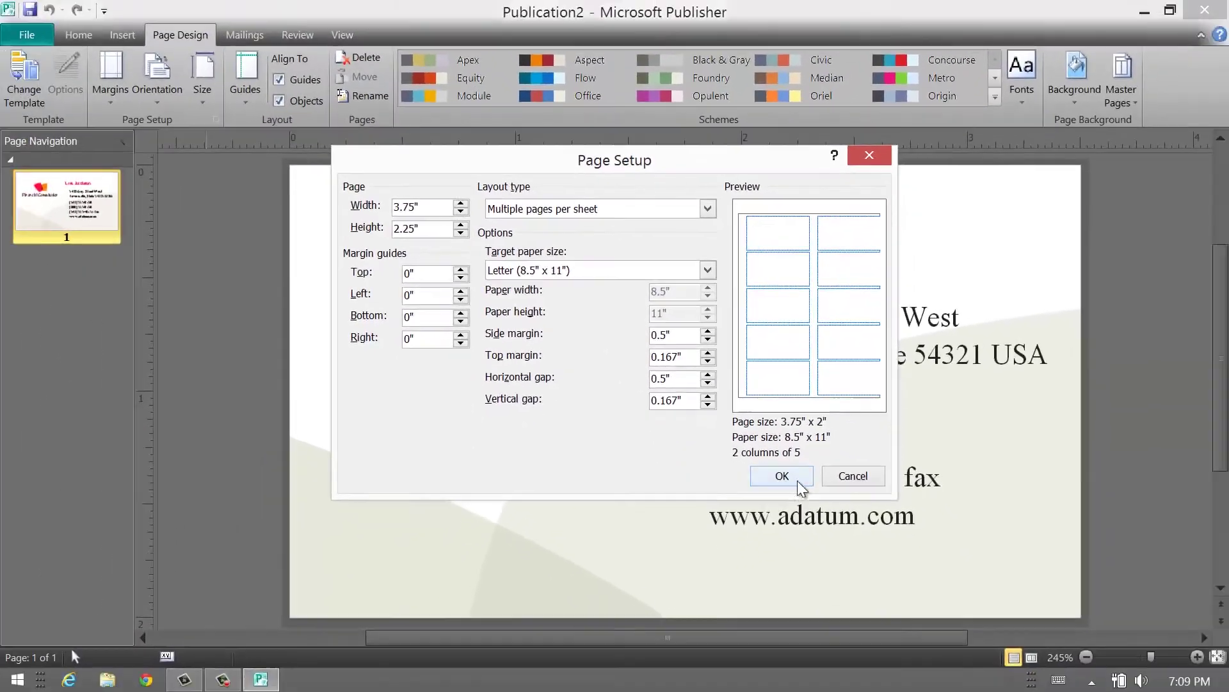
{"action": "left_click", "coordinate": [799, 481]}
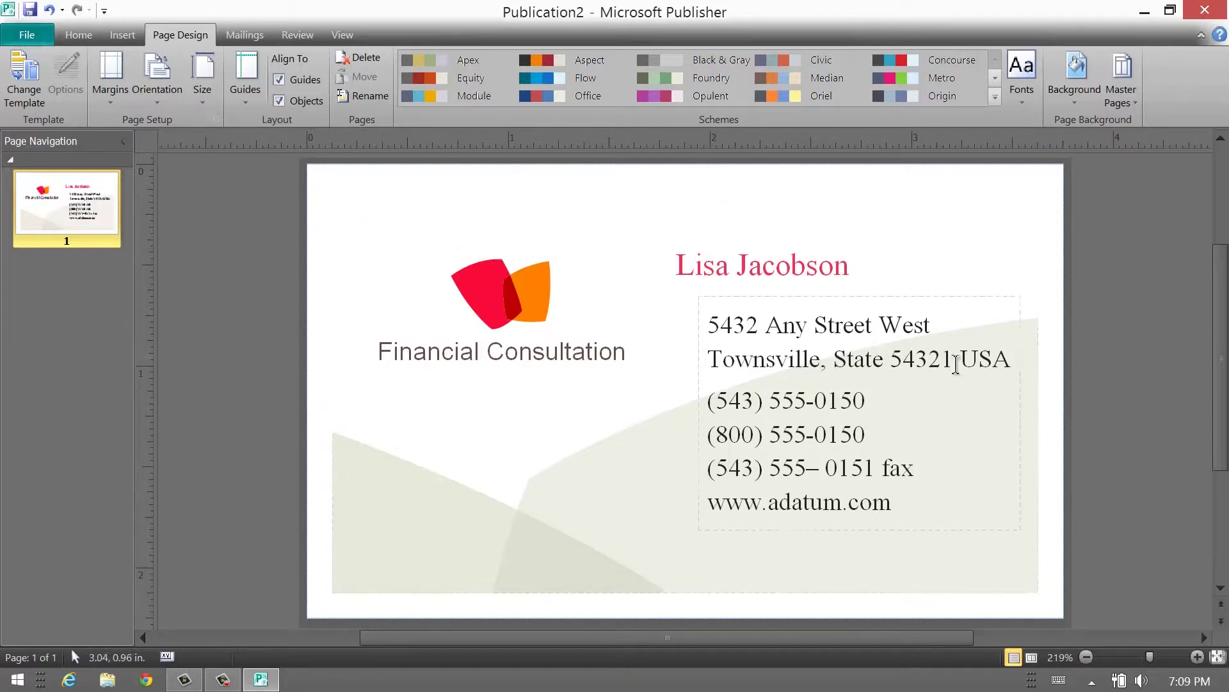
Select the card's background picture lying behind the address text box.
{"action": "left_click", "coordinate": [1023, 434]}
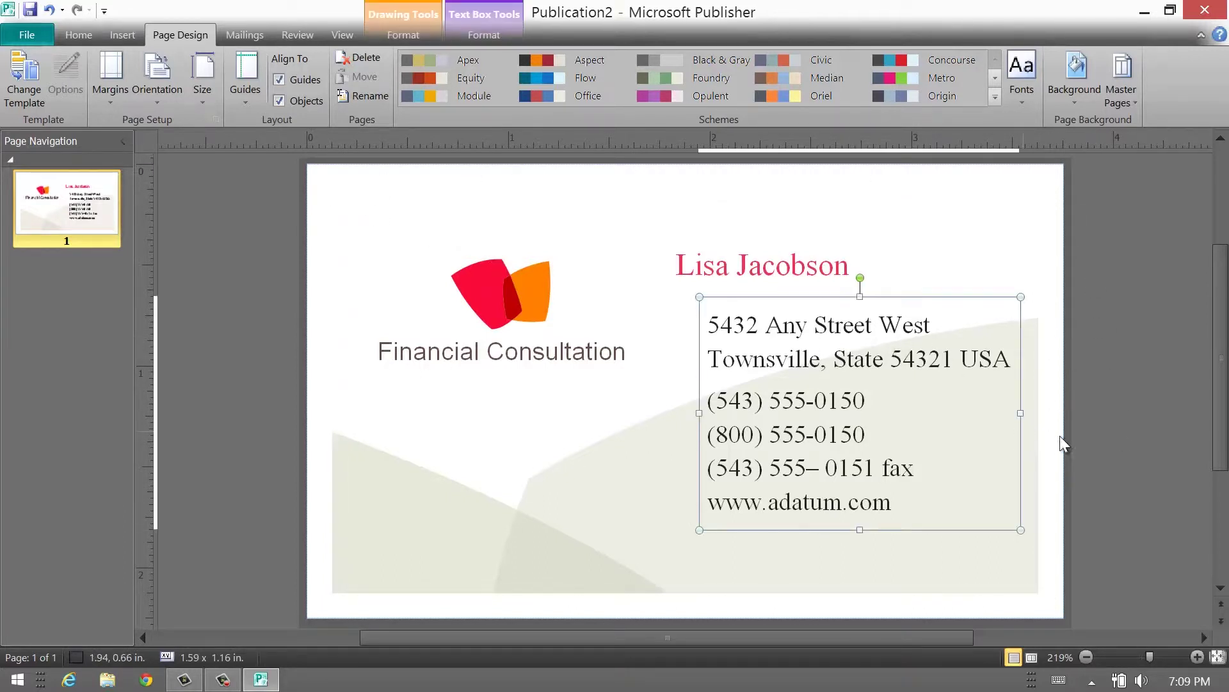
{"action": "left_click", "coordinate": [1033, 453]}
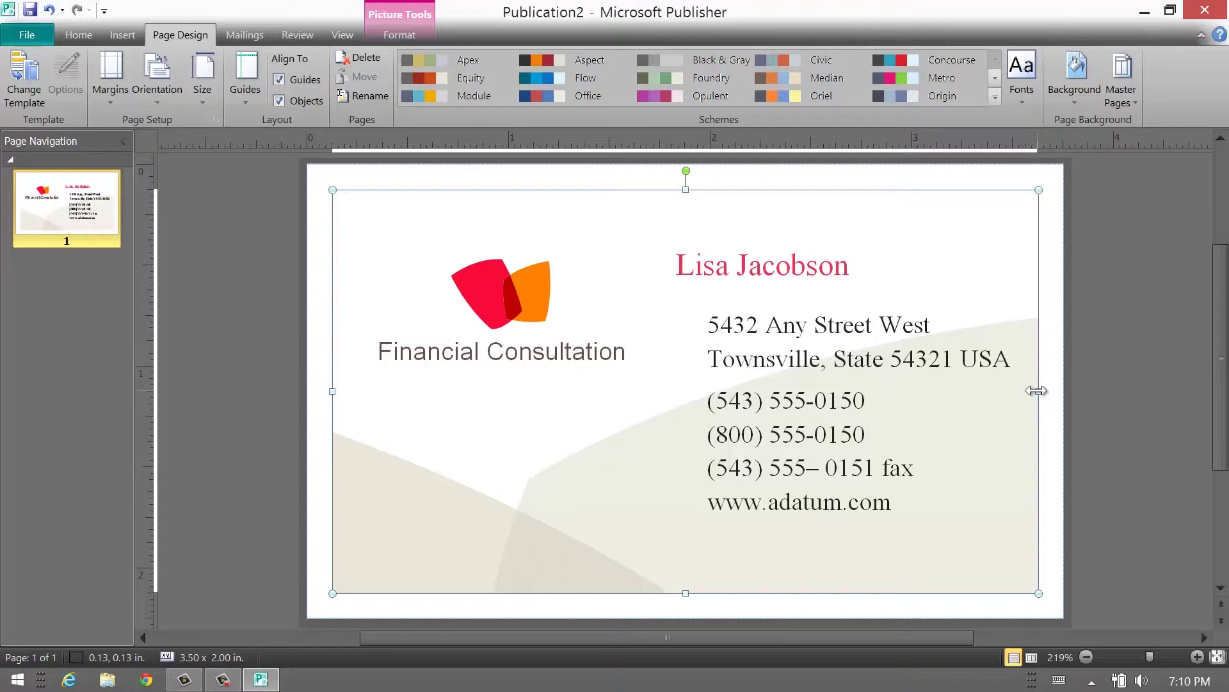
Stretch the background picture to the card's right, left and bottom edges.
{"action": "left_click_drag", "start_coordinate": [1041, 392], "coordinate": [1064, 391]}
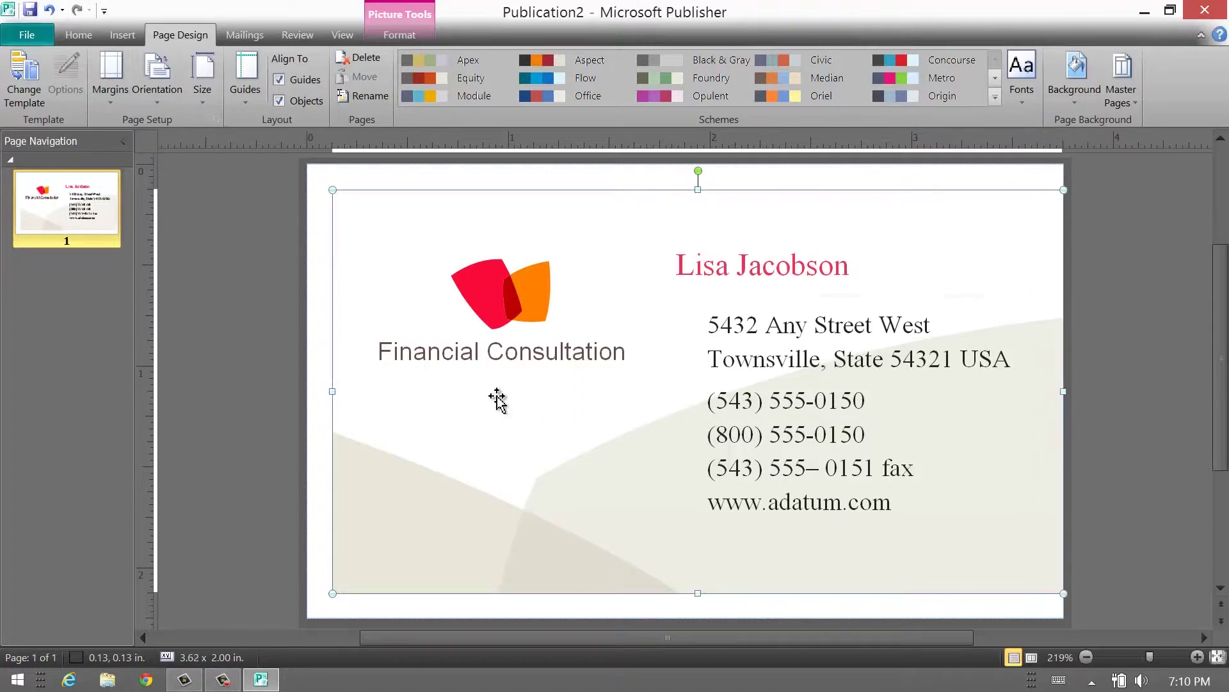
{"action": "left_click_drag", "start_coordinate": [332, 390], "coordinate": [307, 391]}
{"action": "left_click_drag", "start_coordinate": [687, 596], "coordinate": [686, 619]}
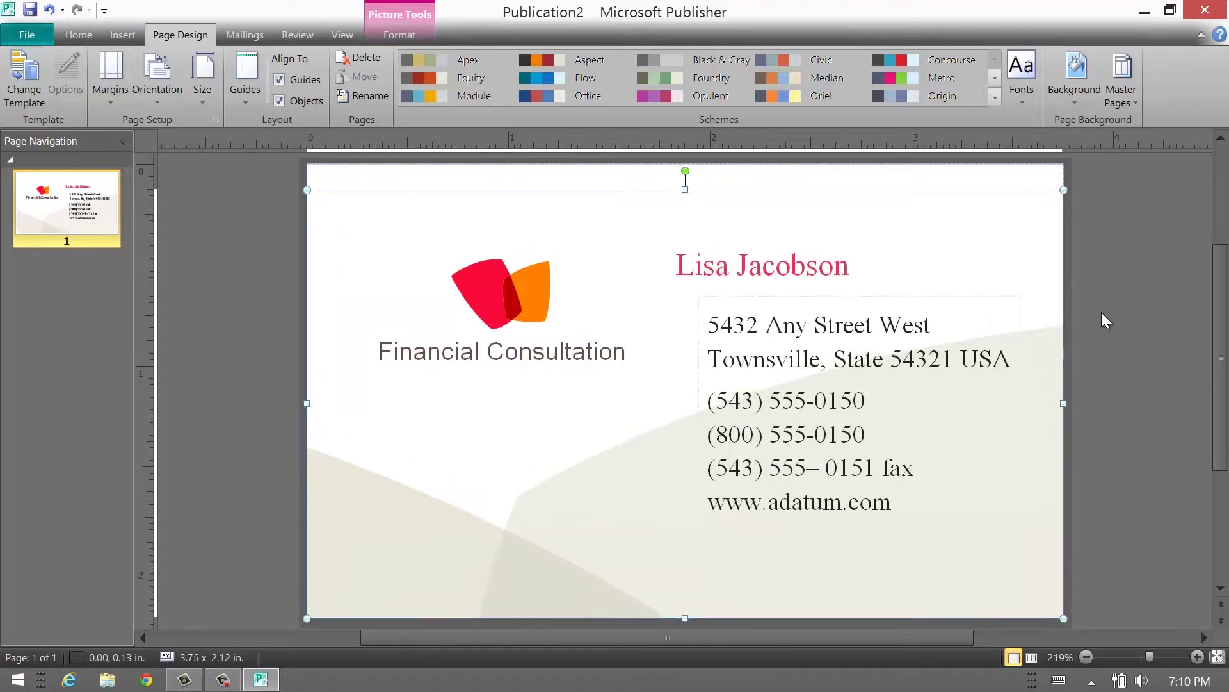
{"action": "left_click", "coordinate": [1123, 280]}
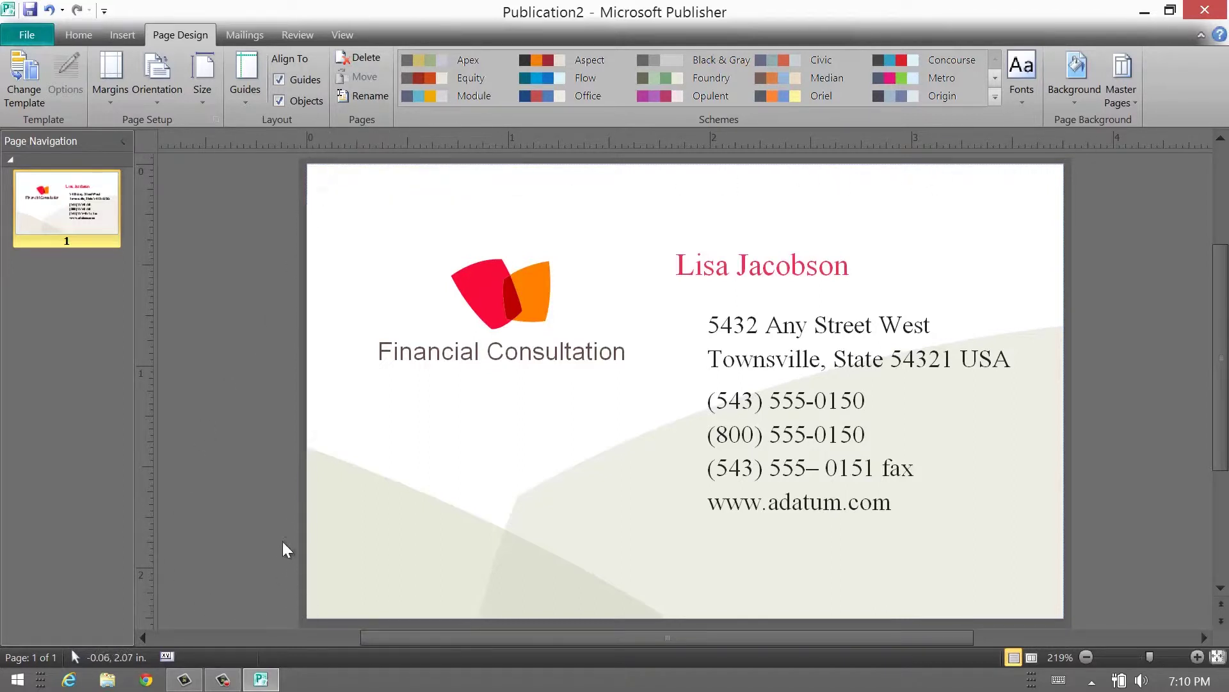
{"action": "left_click", "coordinate": [37, 40]}
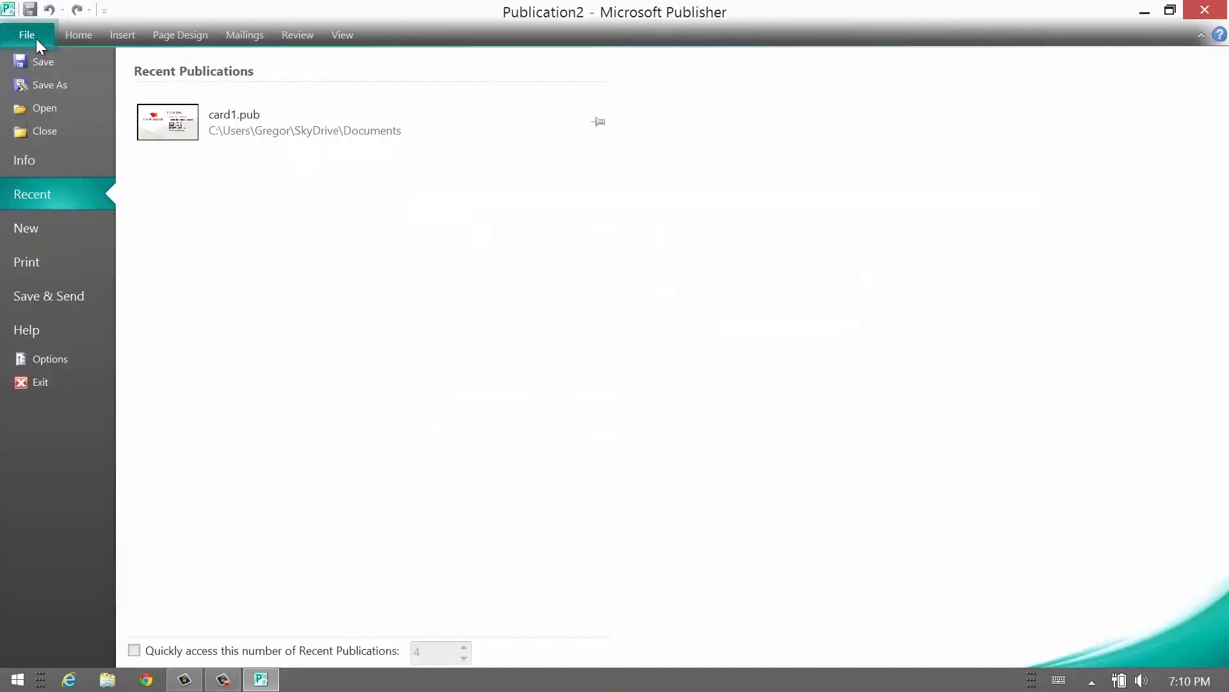
Save the publication as card1.pub, replacing the existing file of that name.
{"action": "left_click", "coordinate": [41, 83]}
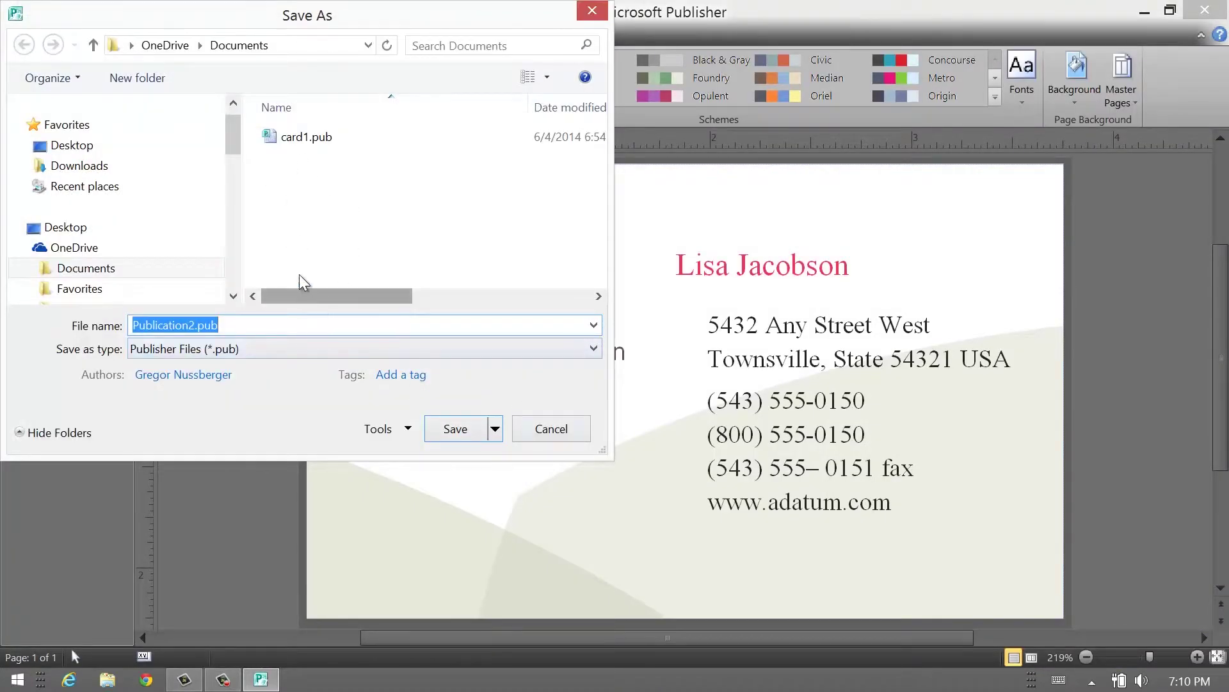
{"action": "left_click", "coordinate": [294, 145]}
{"action": "double_click", "coordinate": [293, 141]}
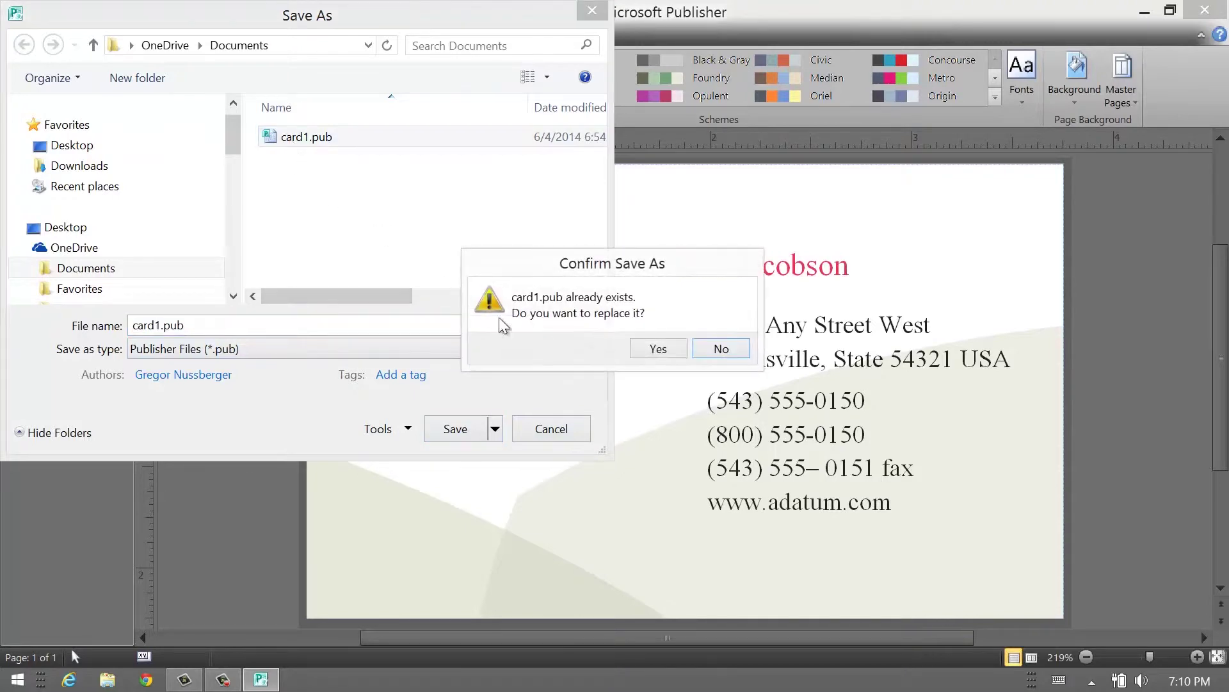
{"action": "left_click", "coordinate": [659, 348]}
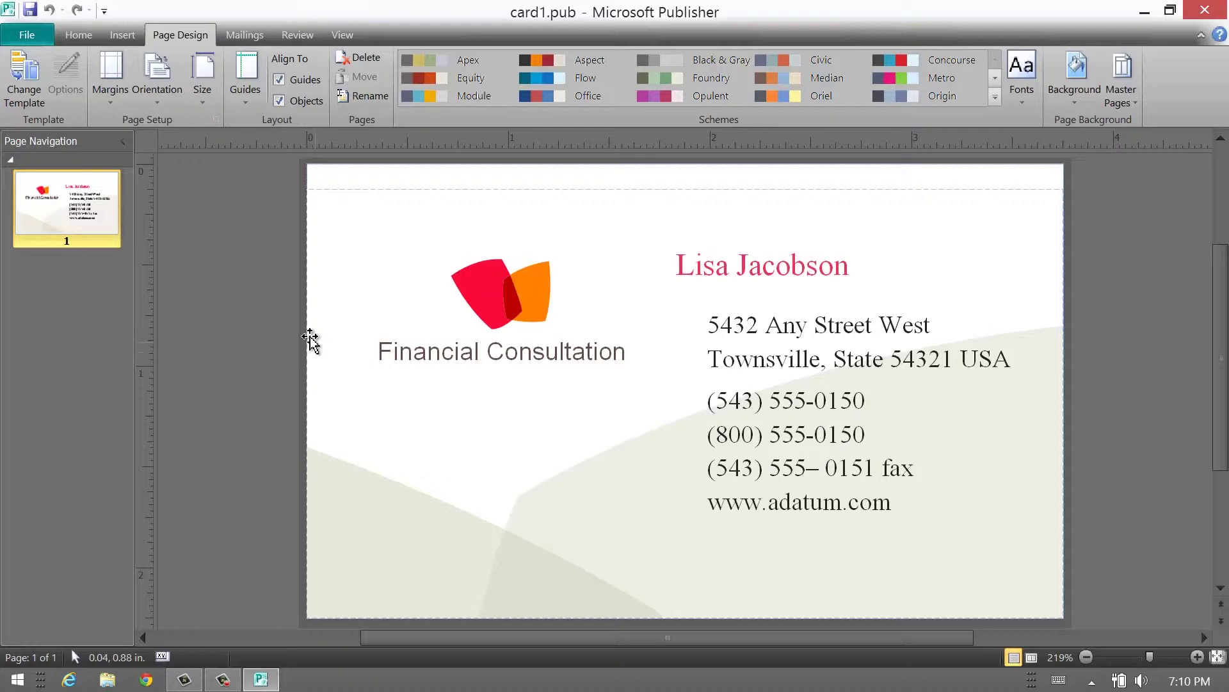
Pack the card for a commercial printer into card1.zip in card1PNG, overwriting the old zip.
{"action": "left_click", "coordinate": [37, 36]}
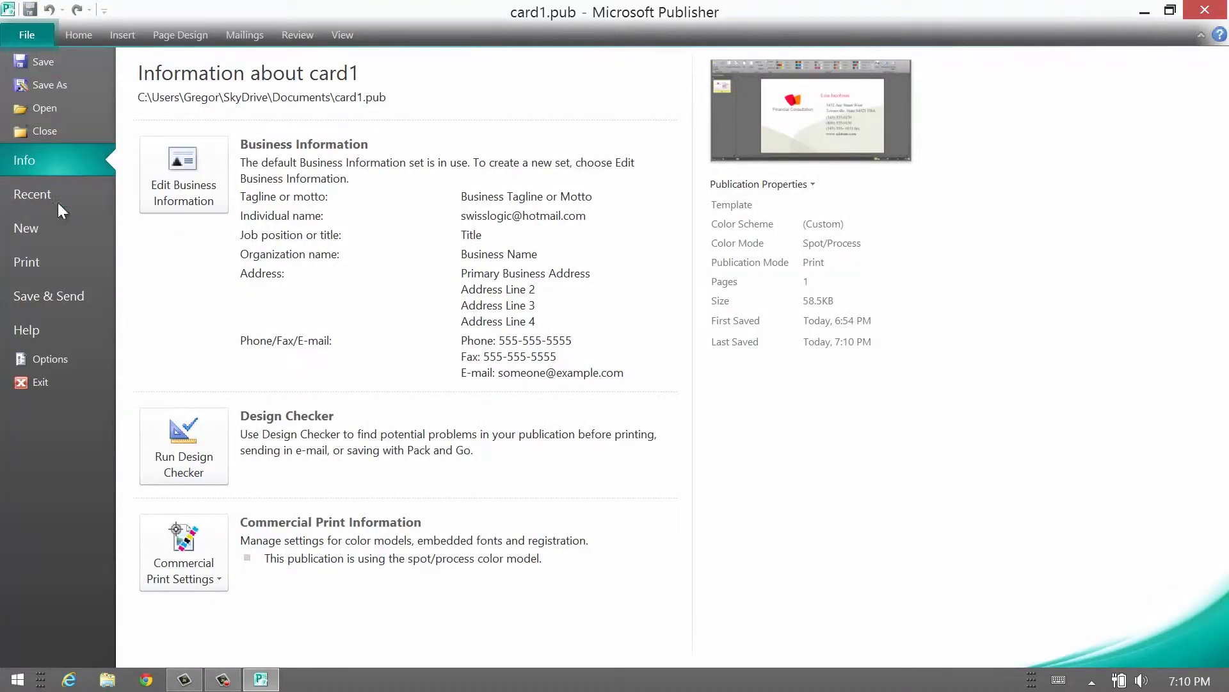
{"action": "left_click", "coordinate": [36, 298]}
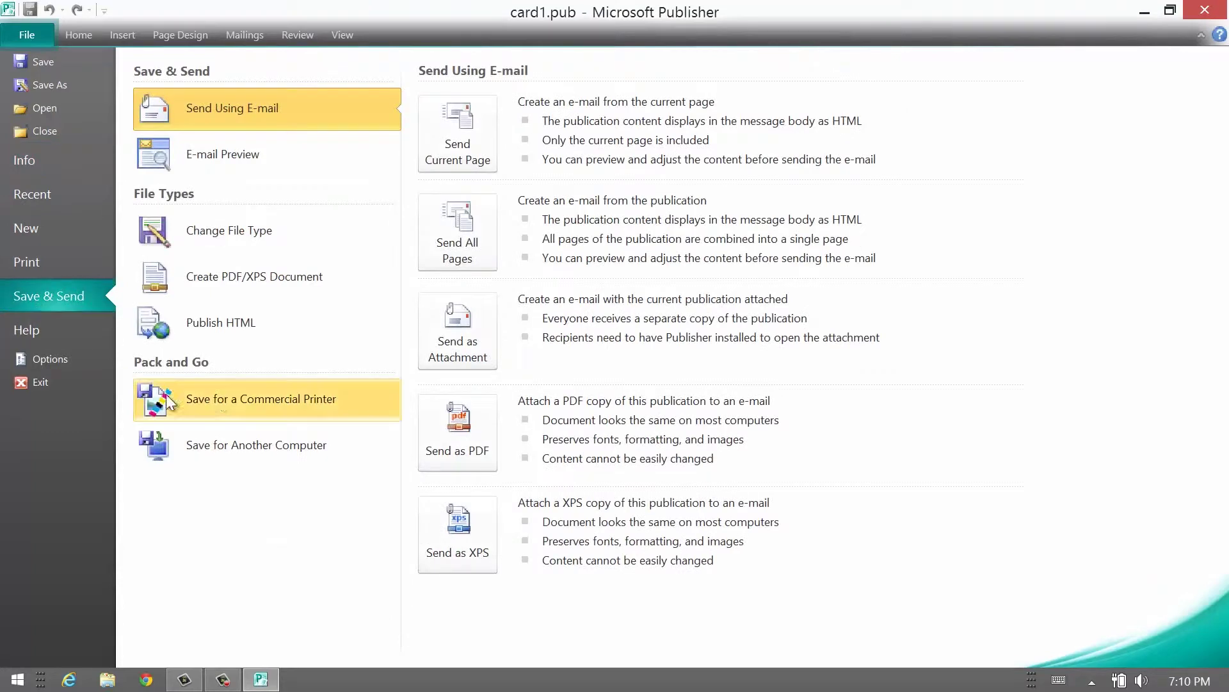
{"action": "left_click", "coordinate": [222, 399]}
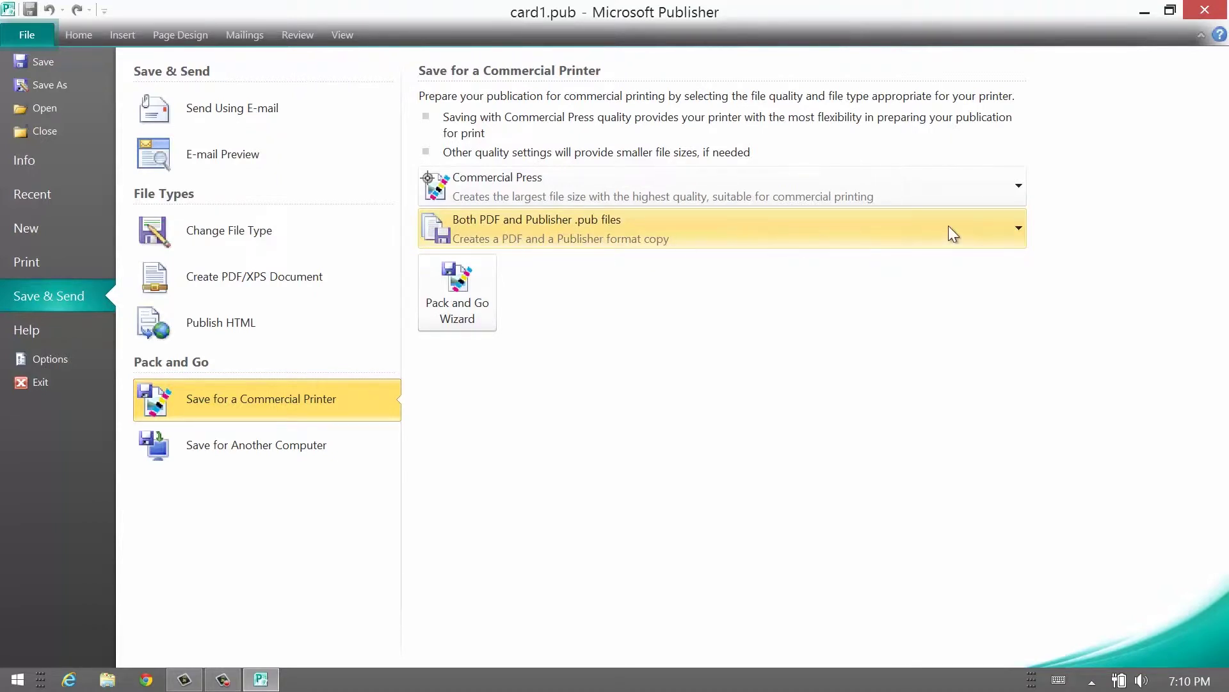
{"action": "left_click", "coordinate": [1019, 227]}
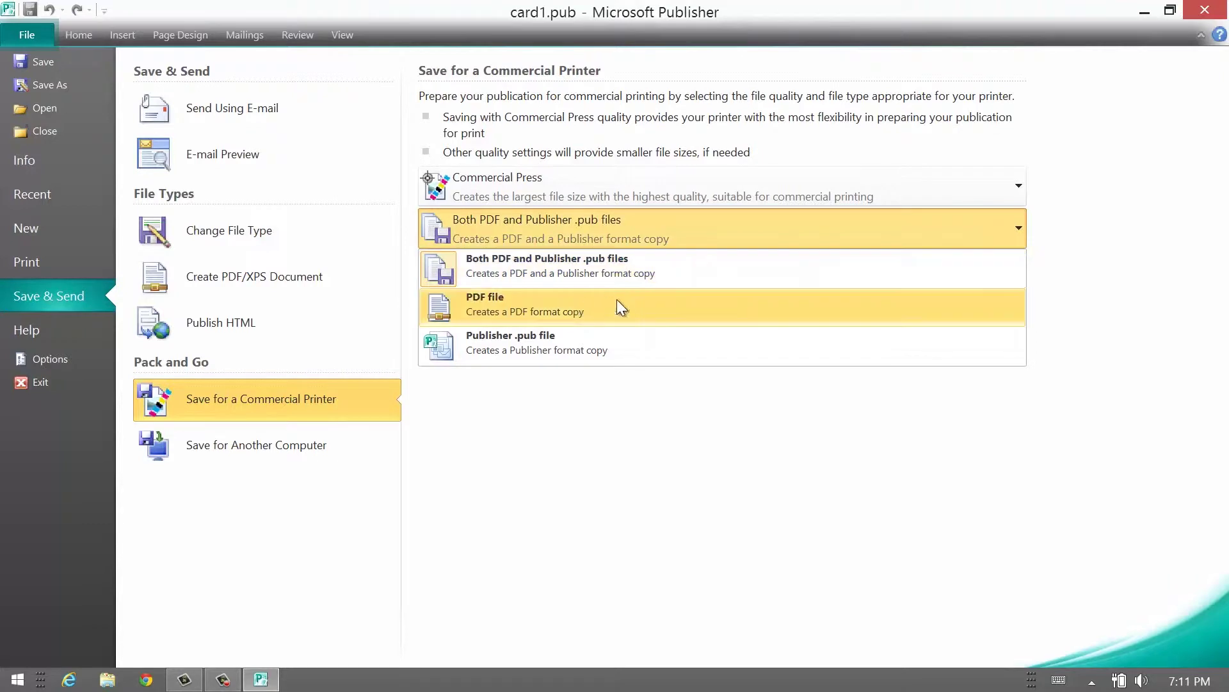
{"action": "left_click", "coordinate": [1082, 223]}
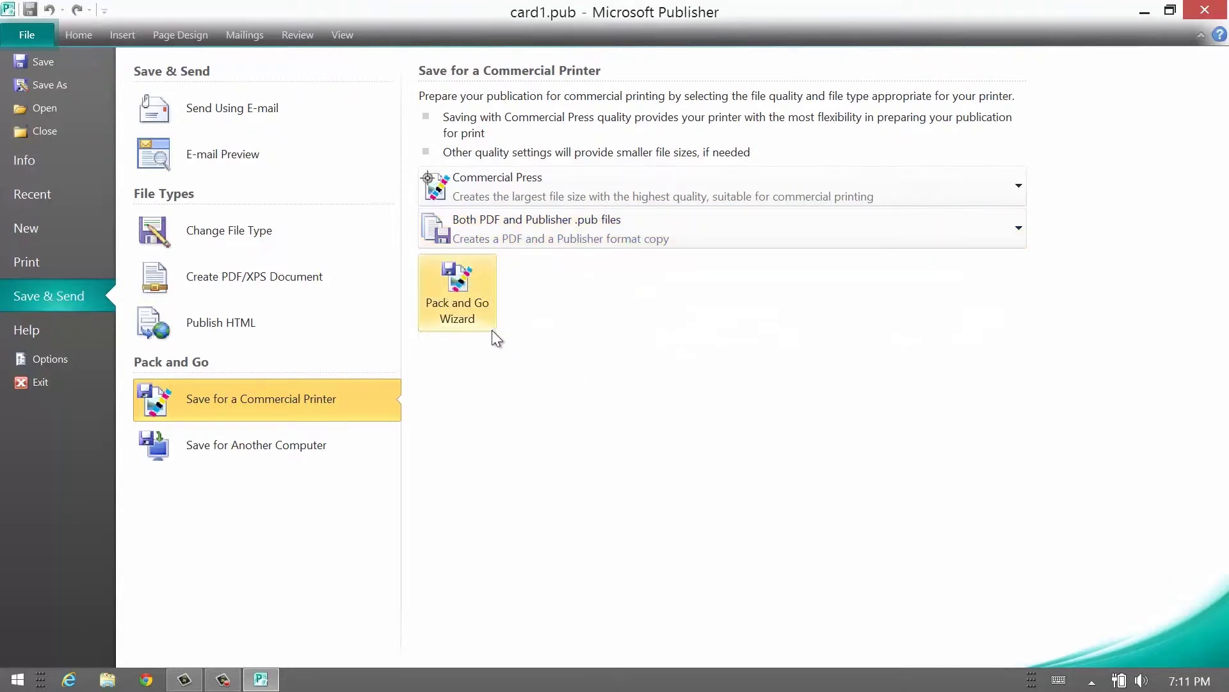
{"action": "left_click", "coordinate": [467, 294]}
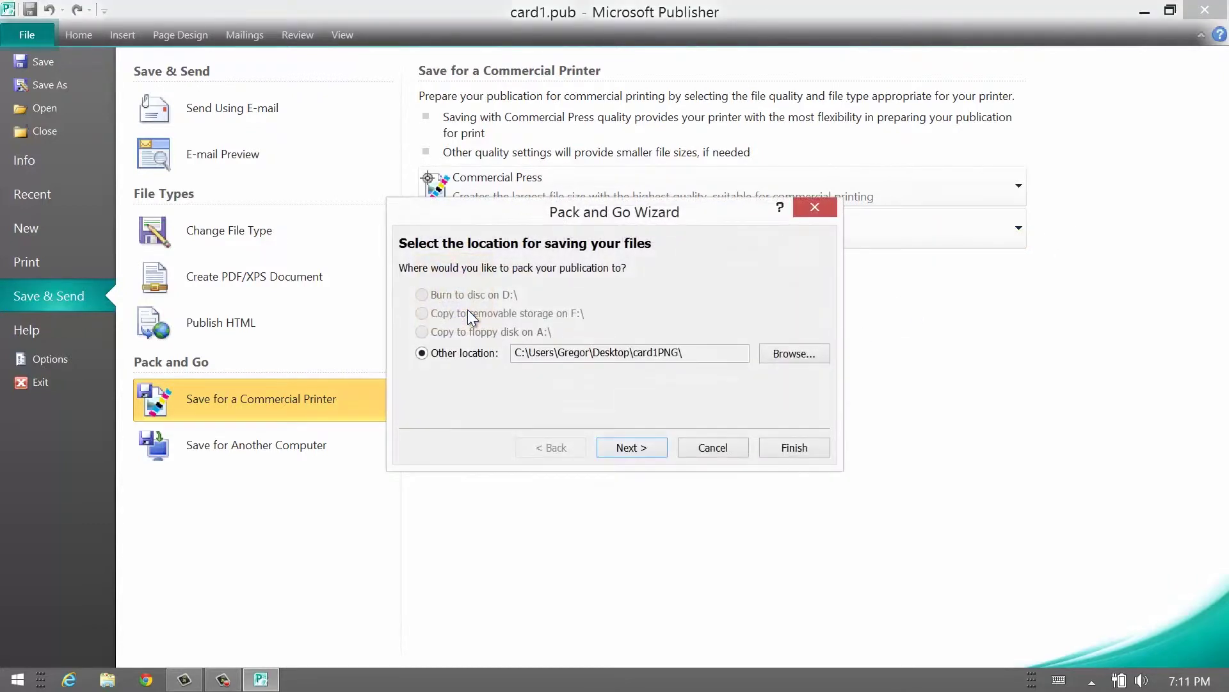
{"action": "left_click", "coordinate": [623, 448]}
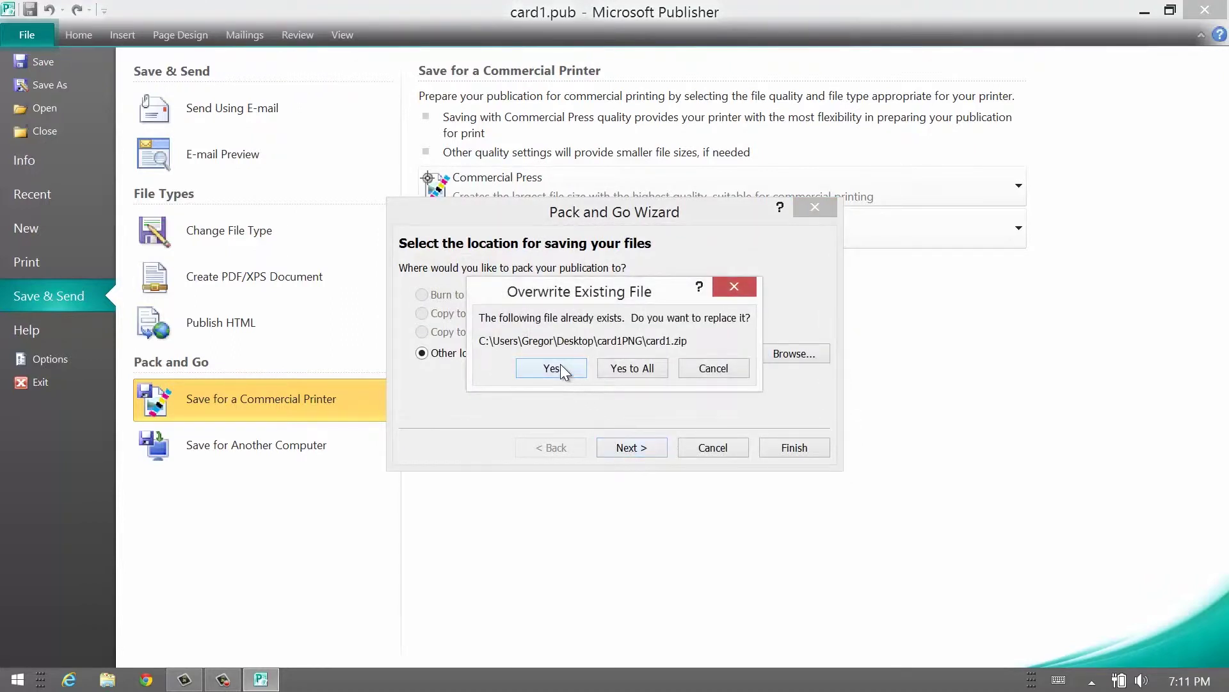
{"action": "left_click", "coordinate": [559, 363]}
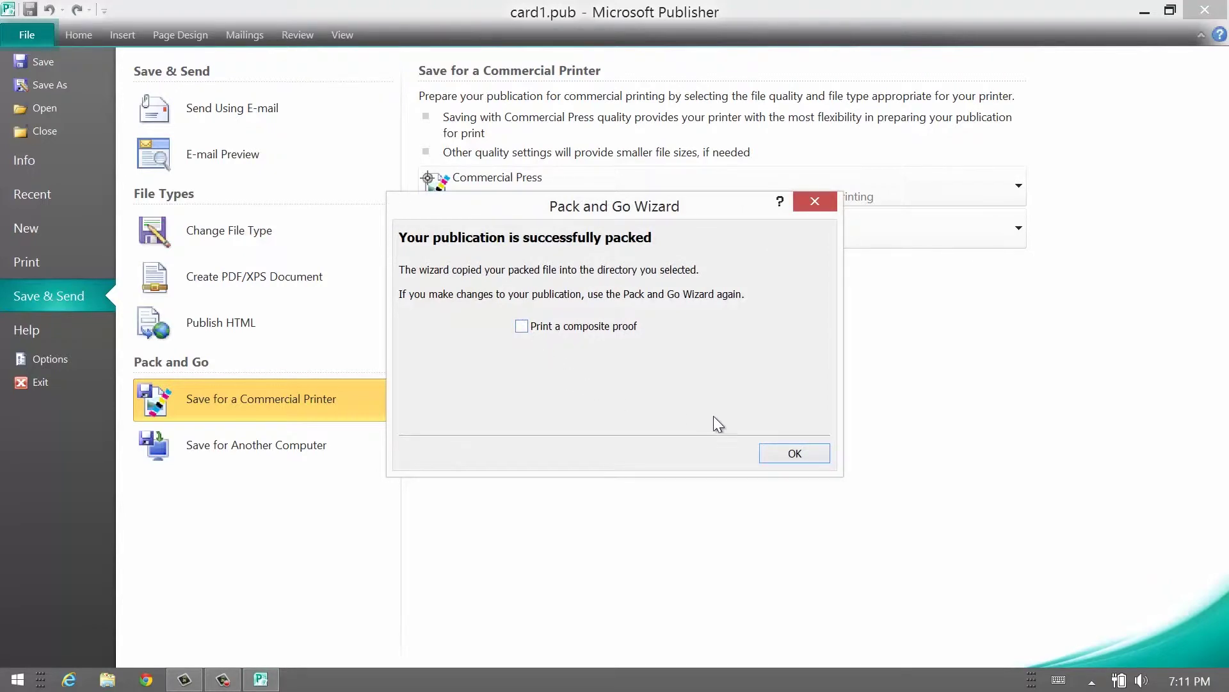
{"action": "left_click", "coordinate": [785, 456]}
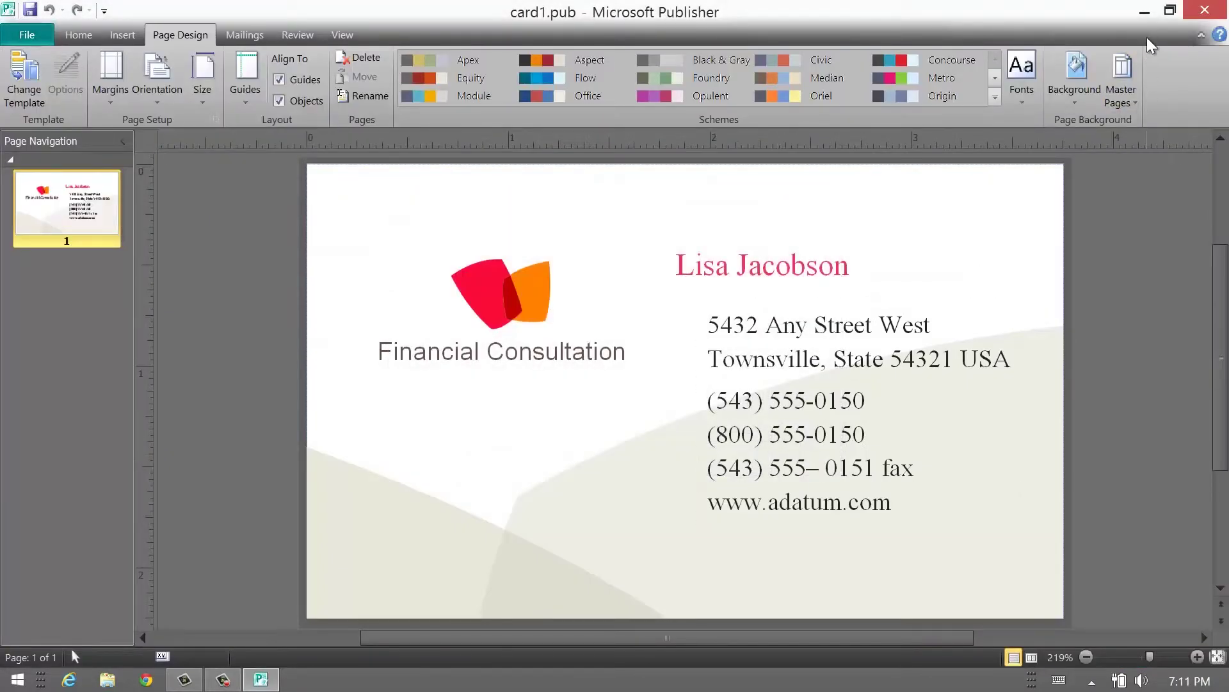
Open card1.zip from the card1PNG desktop folder to view its packed files.
{"action": "left_click", "coordinate": [1144, 12]}
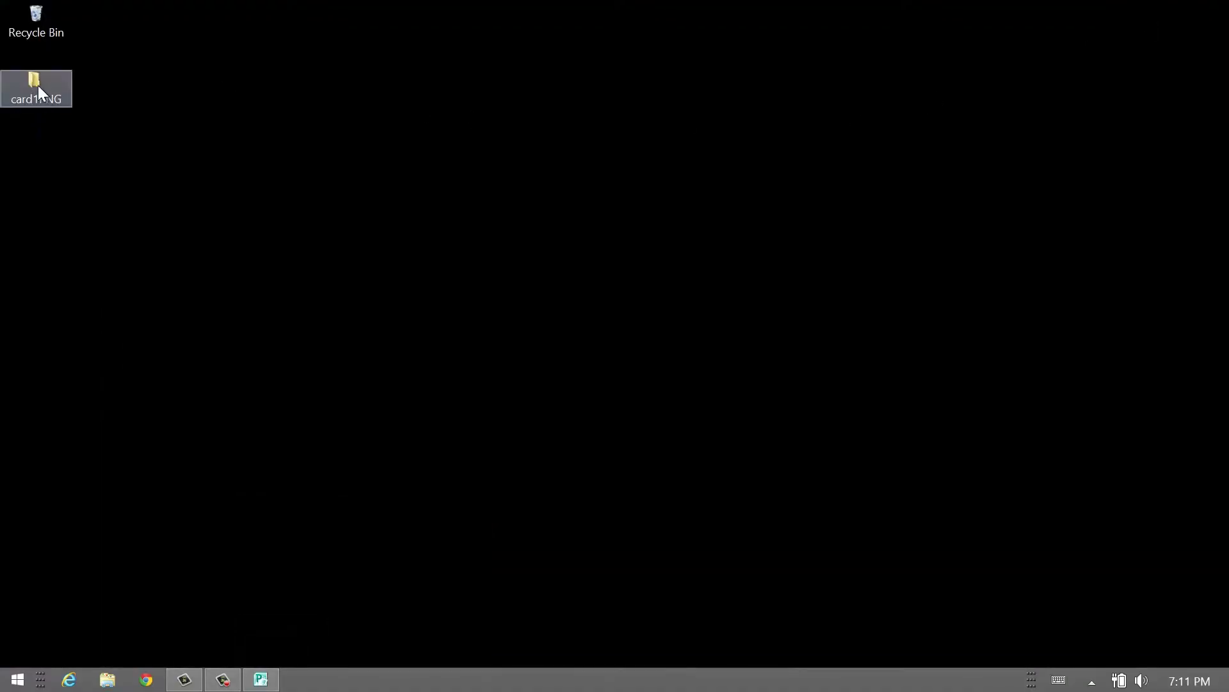
{"action": "double_click", "coordinate": [37, 84]}
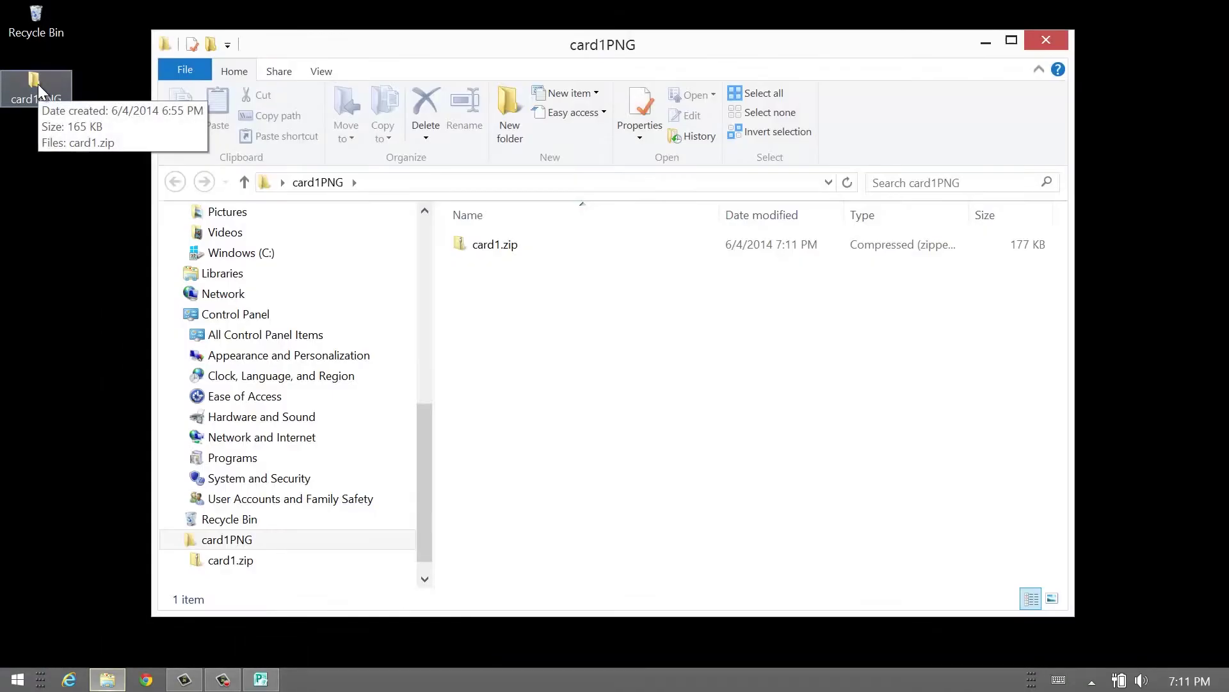
{"action": "double_click", "coordinate": [466, 242]}
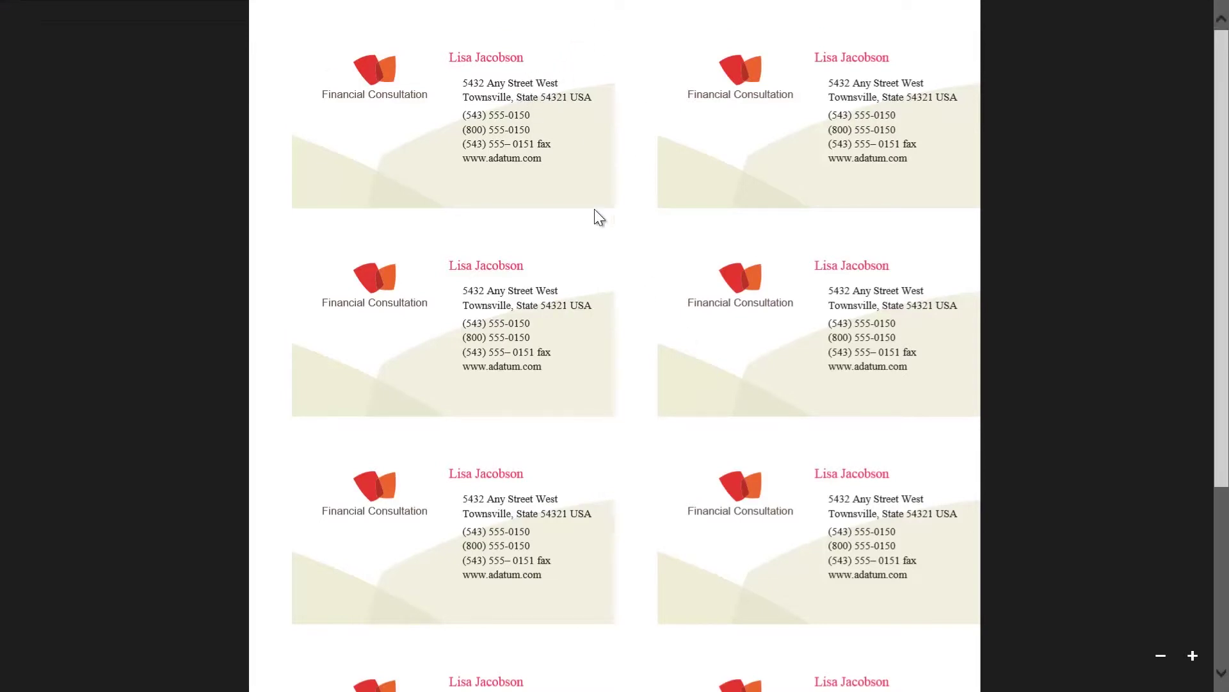
{"action": "left_click_drag", "start_coordinate": [614, 9], "coordinate": [598, 658]}
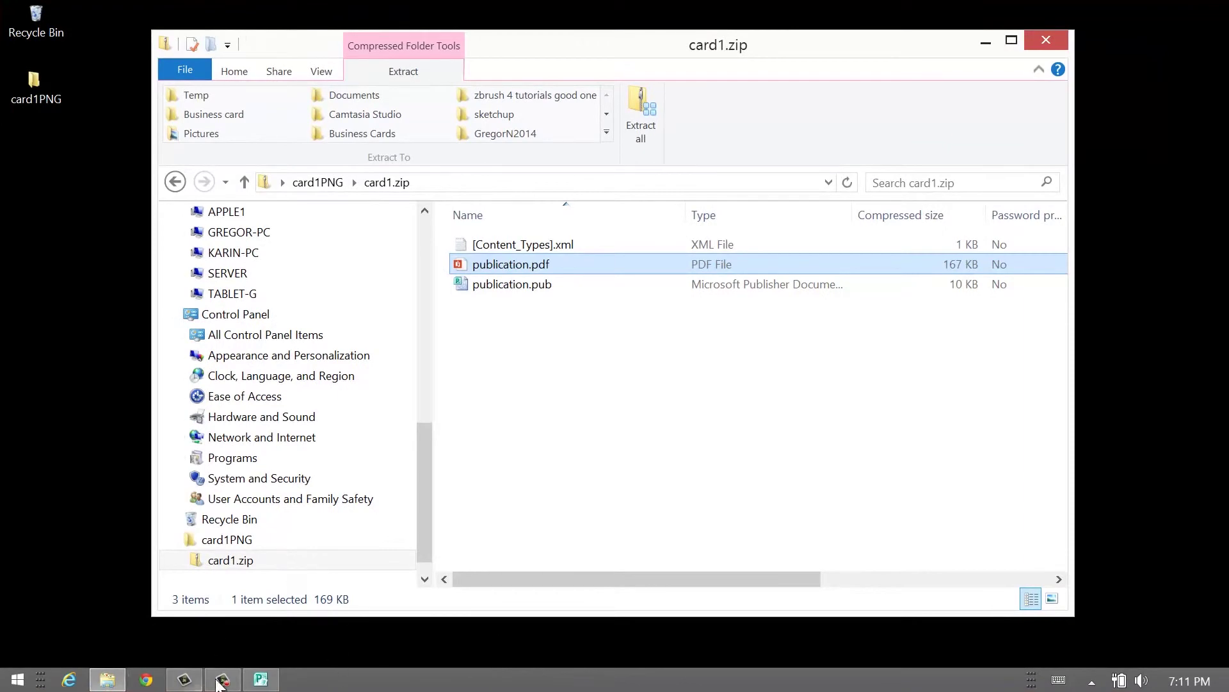
Set the Page Setup layout type to One page per sheet, centring one card on 8.5" x 11".
{"action": "left_click", "coordinate": [260, 679]}
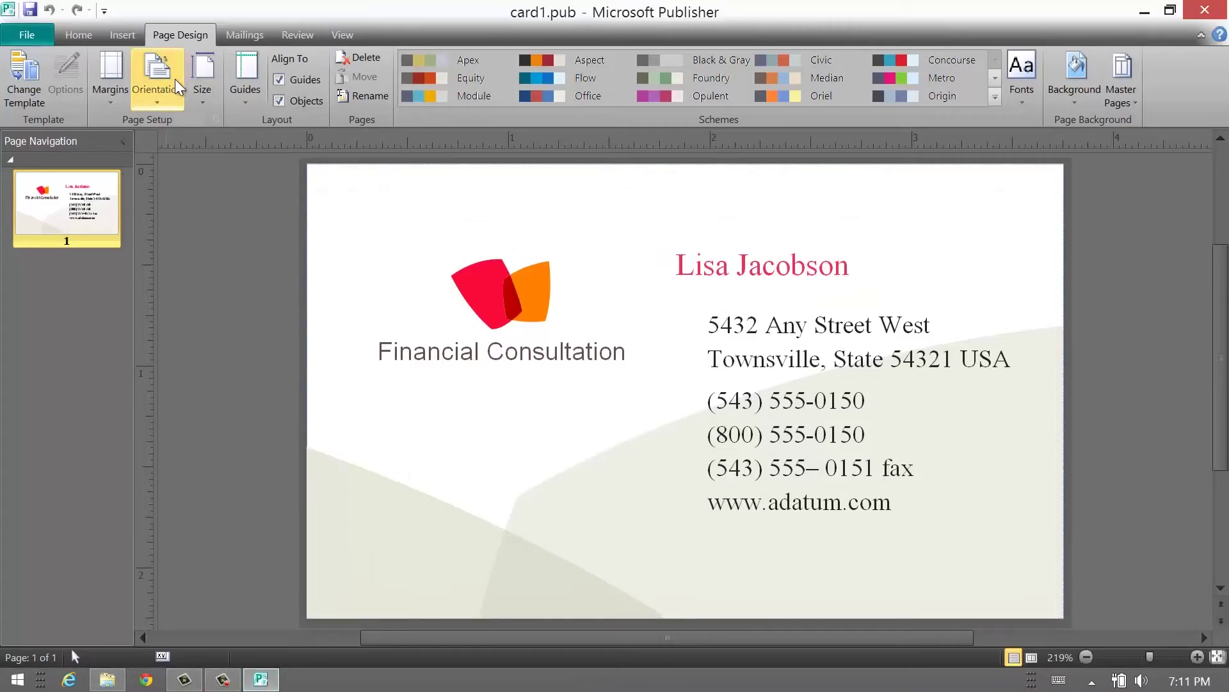
{"action": "left_click", "coordinate": [206, 104]}
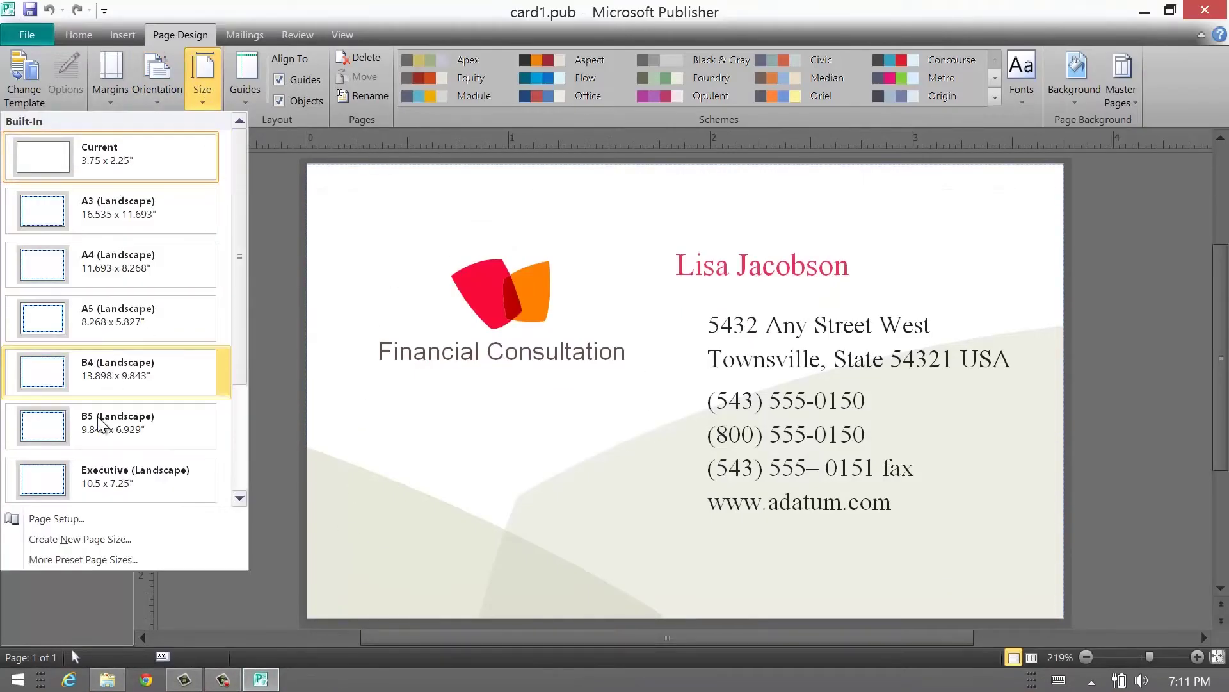
{"action": "left_click", "coordinate": [69, 518]}
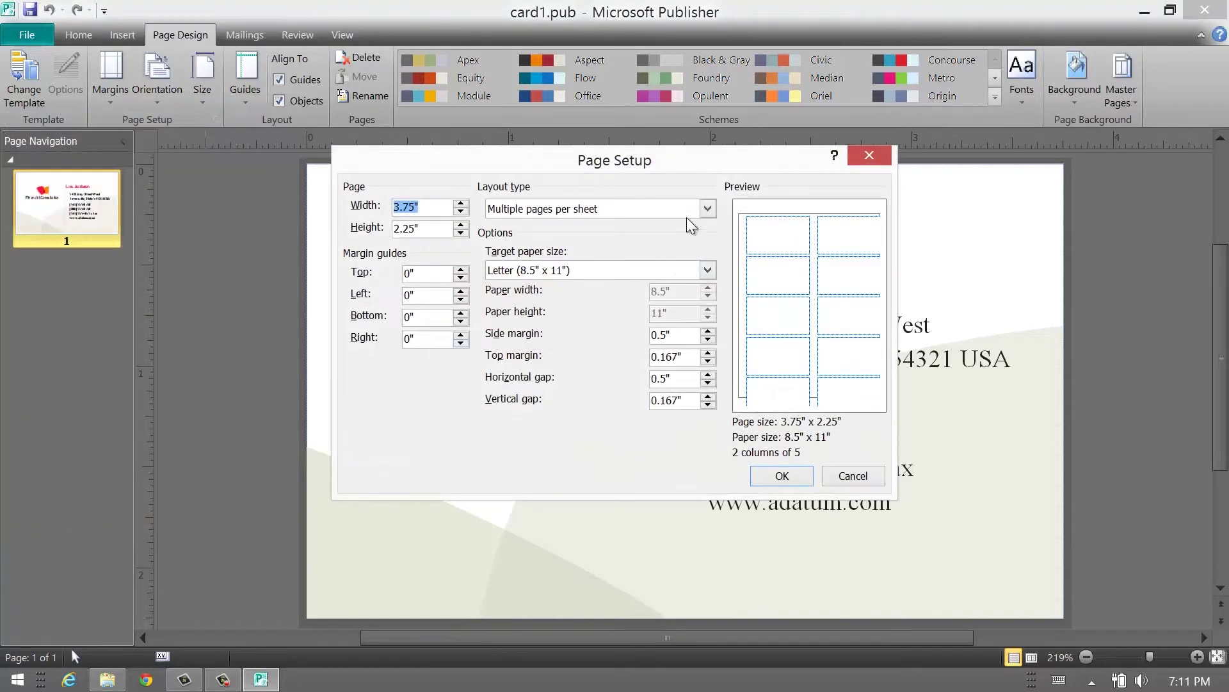
{"action": "left_click", "coordinate": [704, 208]}
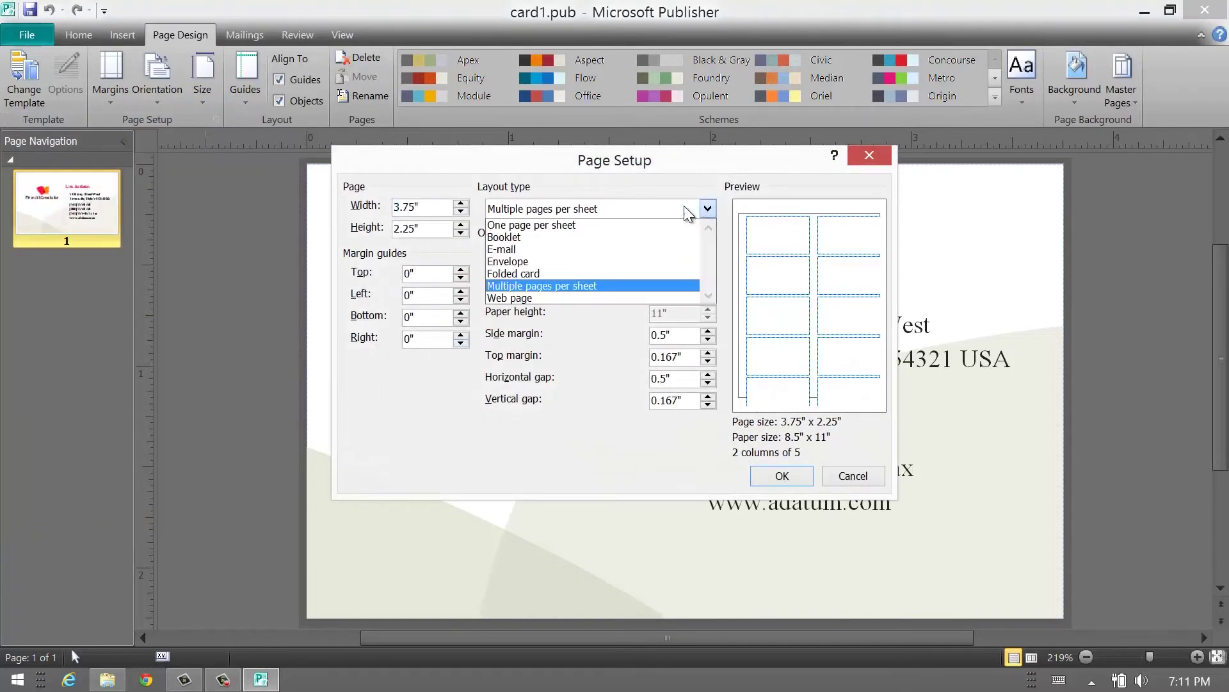
{"action": "left_click", "coordinate": [557, 225]}
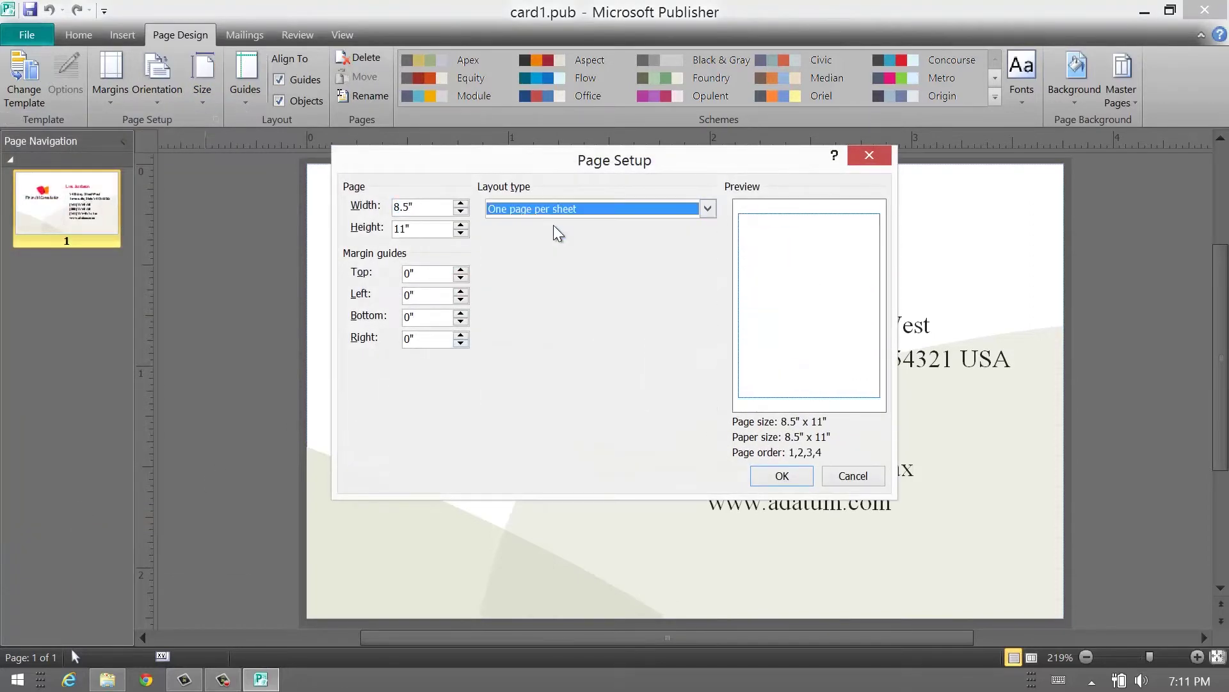
{"action": "left_click", "coordinate": [783, 477]}
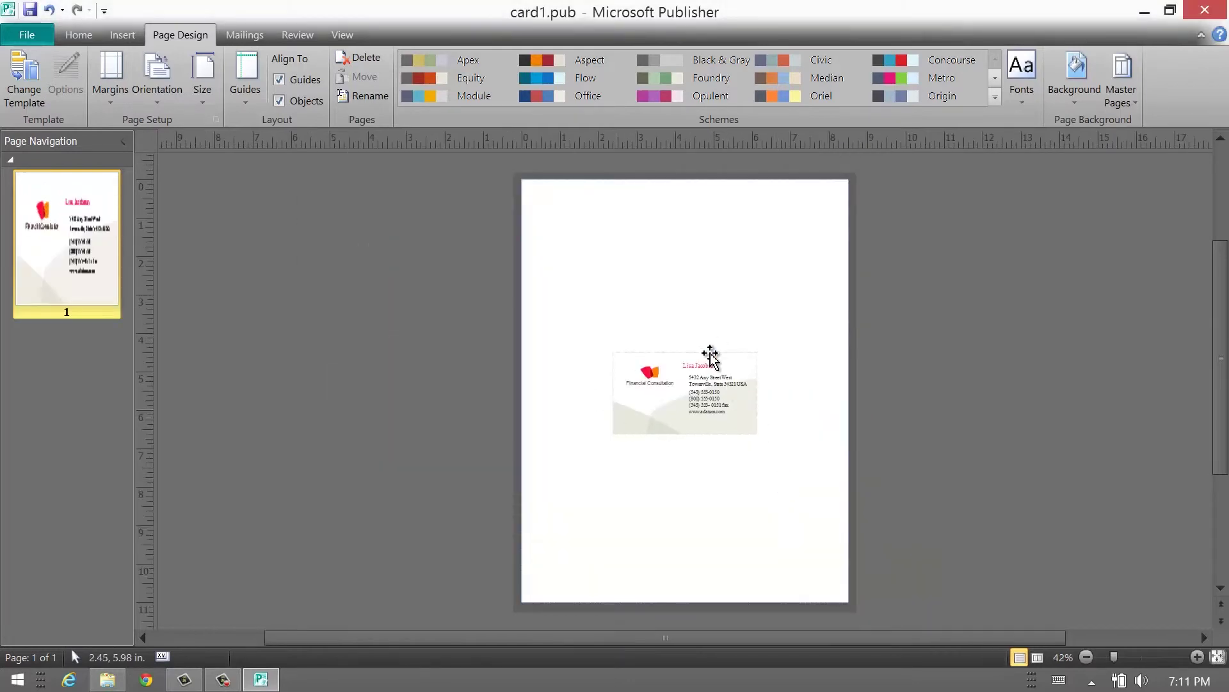
Repack the one-card publication with Pack and Go into card1.zip, replacing the old zip.
{"action": "left_click", "coordinate": [27, 39]}
{"action": "left_click", "coordinate": [49, 295]}
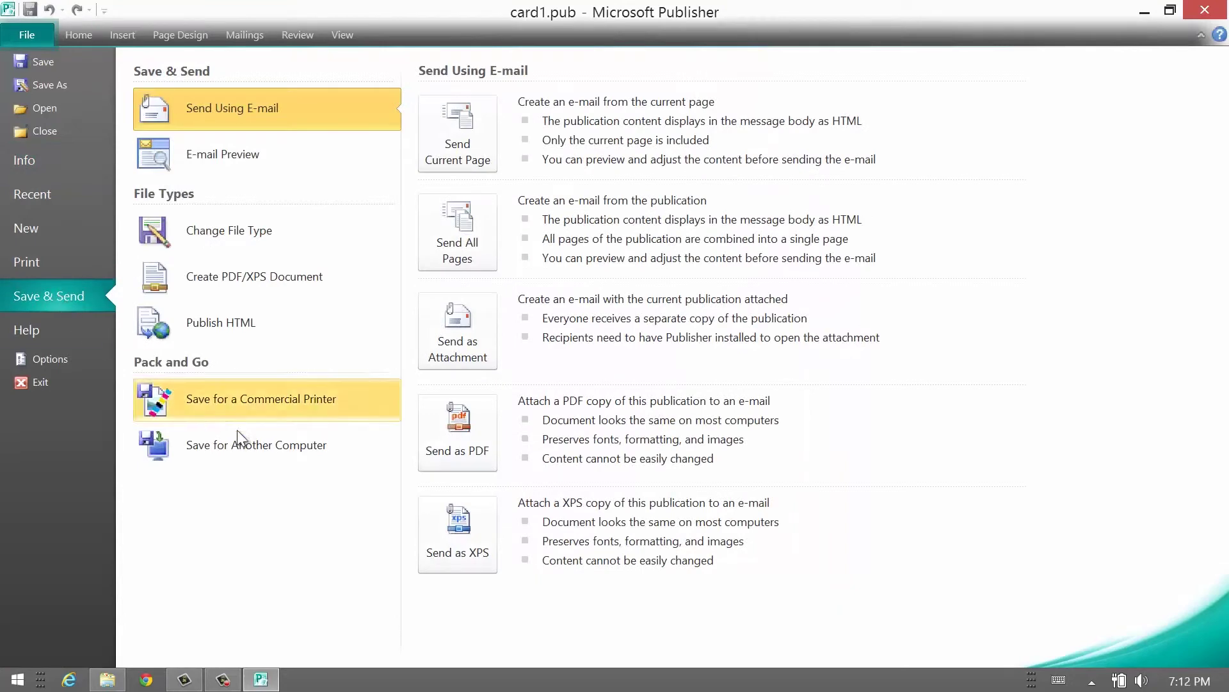
{"action": "left_click", "coordinate": [254, 404]}
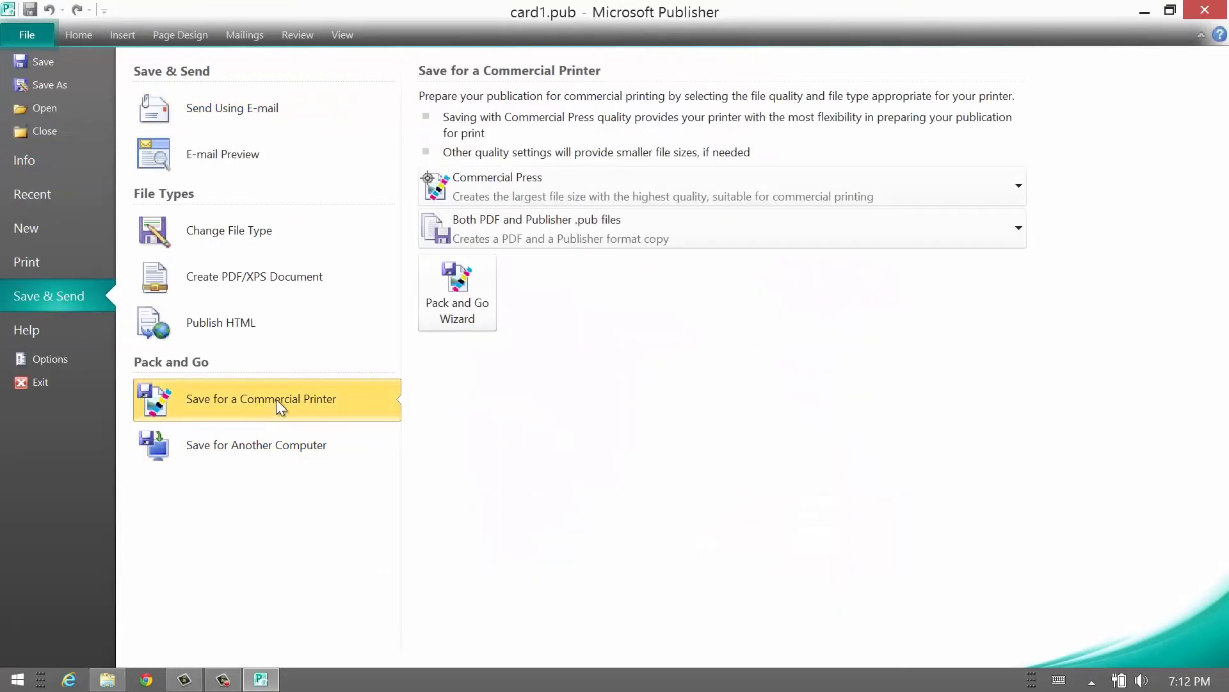
{"action": "left_click", "coordinate": [452, 308]}
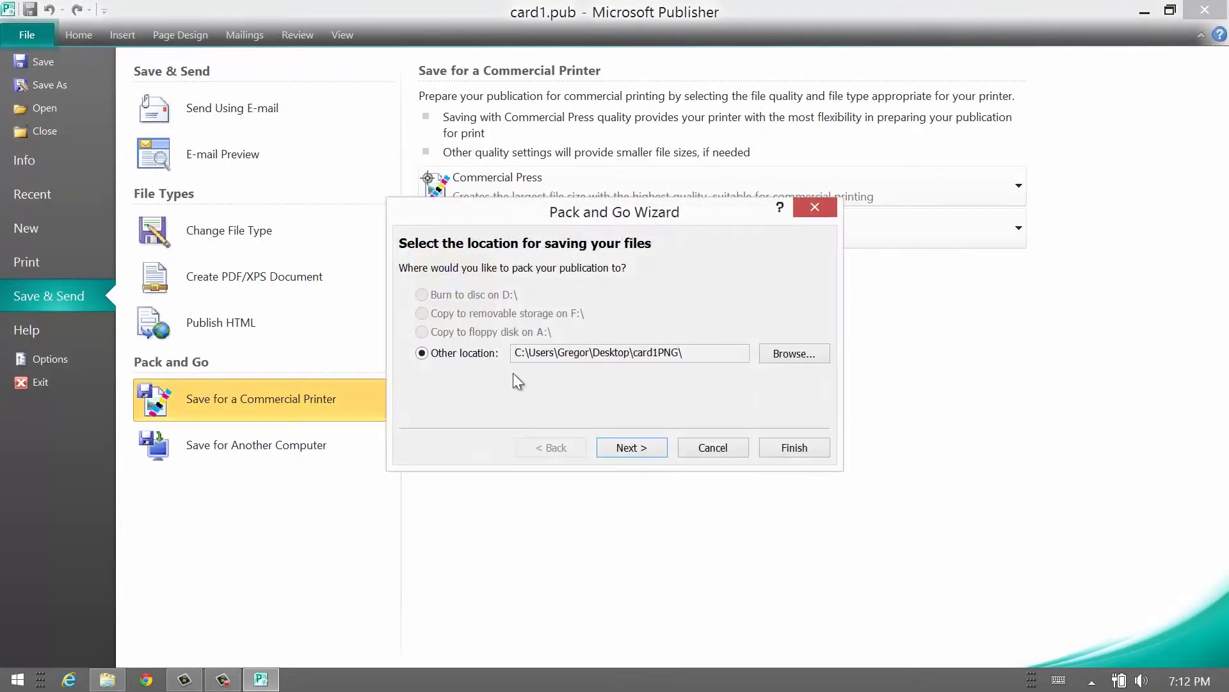
{"action": "left_click", "coordinate": [627, 449]}
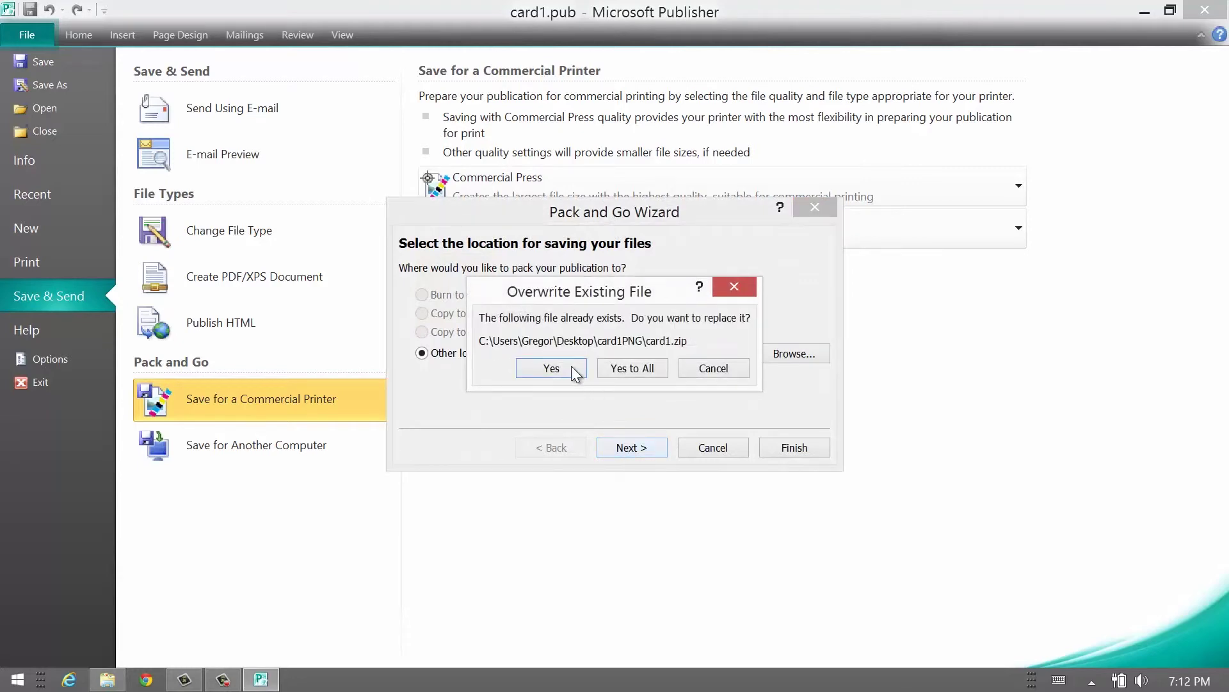
{"action": "left_click", "coordinate": [571, 368]}
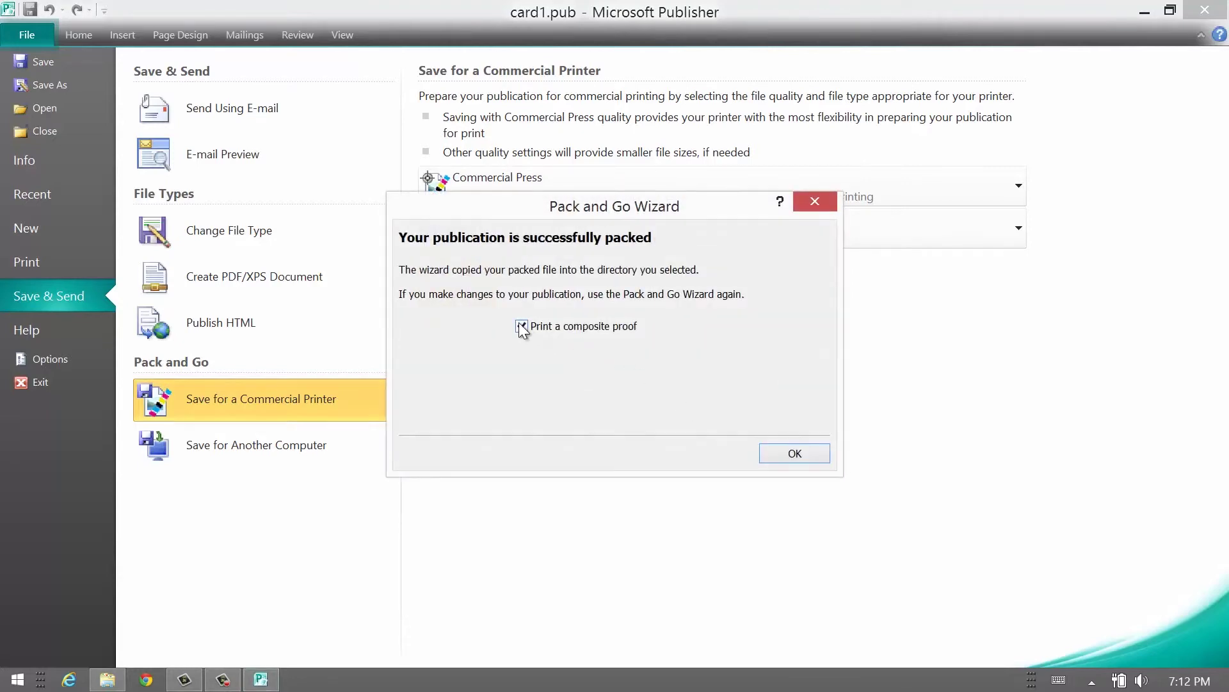
{"action": "left_click", "coordinate": [794, 453]}
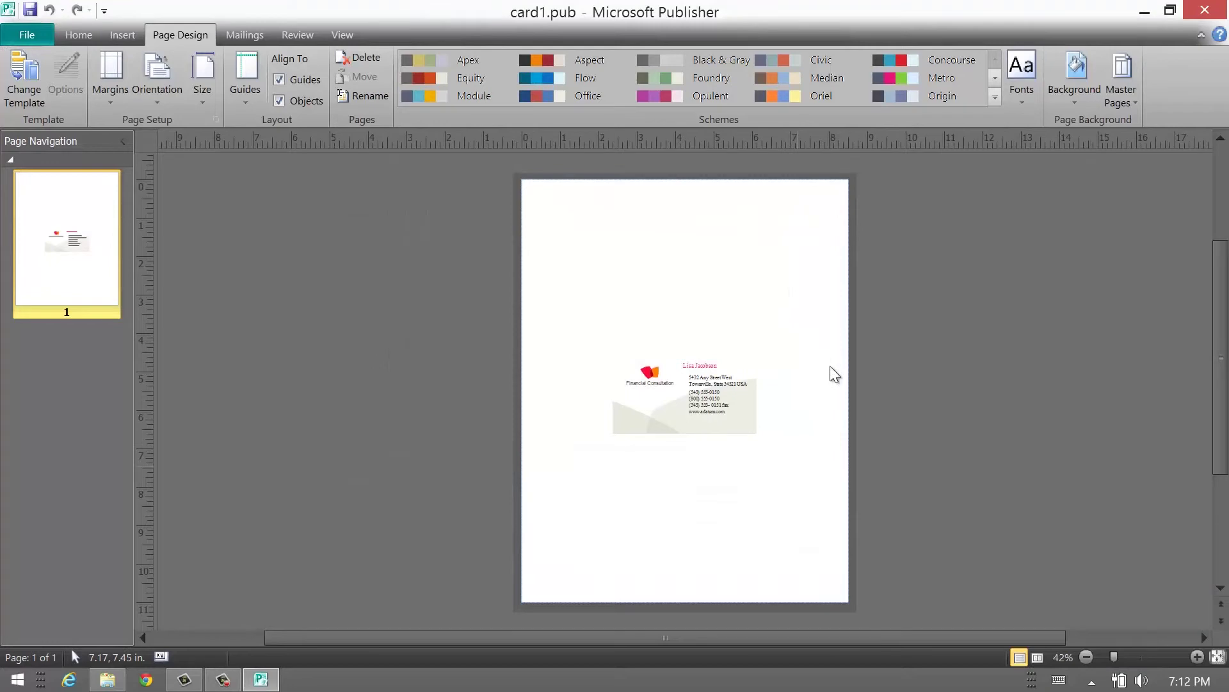
Open the new card1.zip and its publication.pdf showing a single centred card.
{"action": "left_click", "coordinate": [1144, 13]}
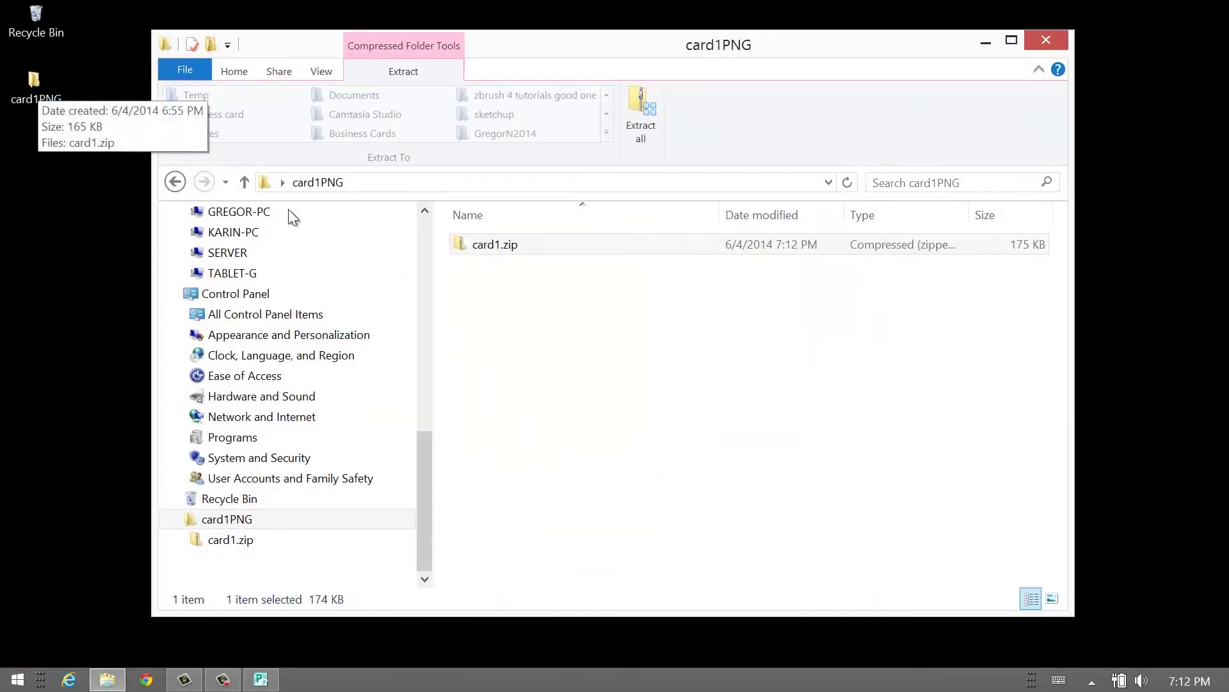
{"action": "double_click", "coordinate": [464, 245]}
{"action": "double_click", "coordinate": [475, 263]}
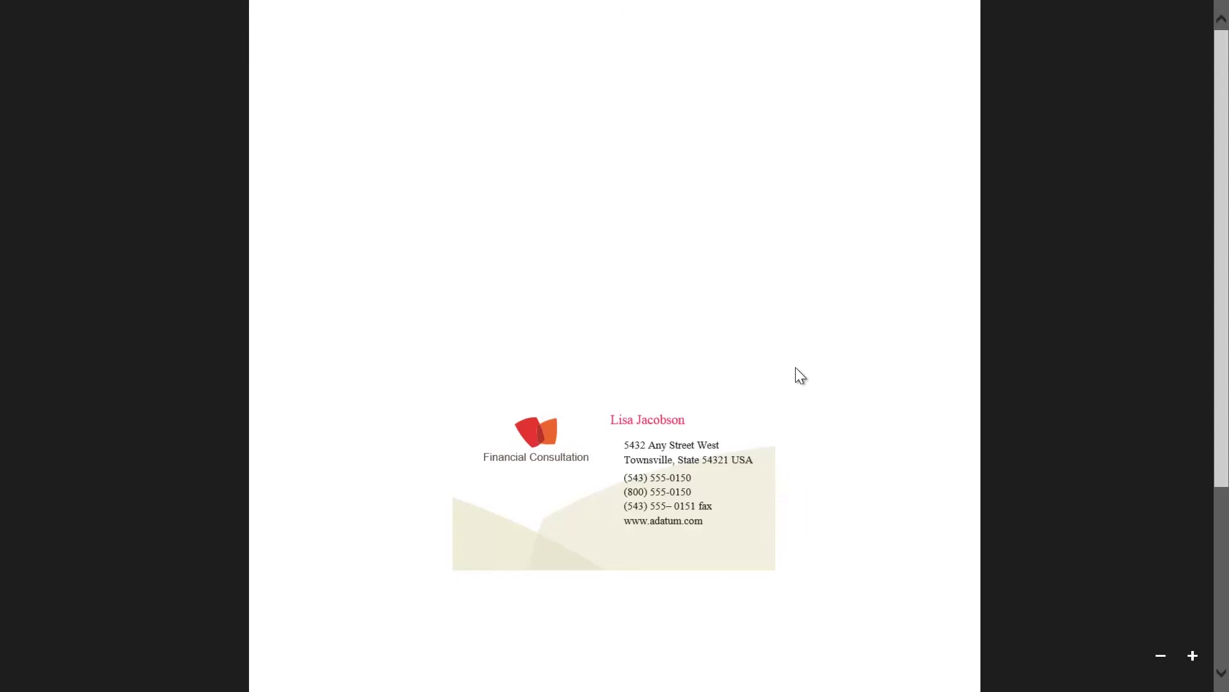
Check that the packed publication.pdf shows one Financial Consultation business card on its page.
{"action": "mouse_move", "coordinate": [680, 5]}
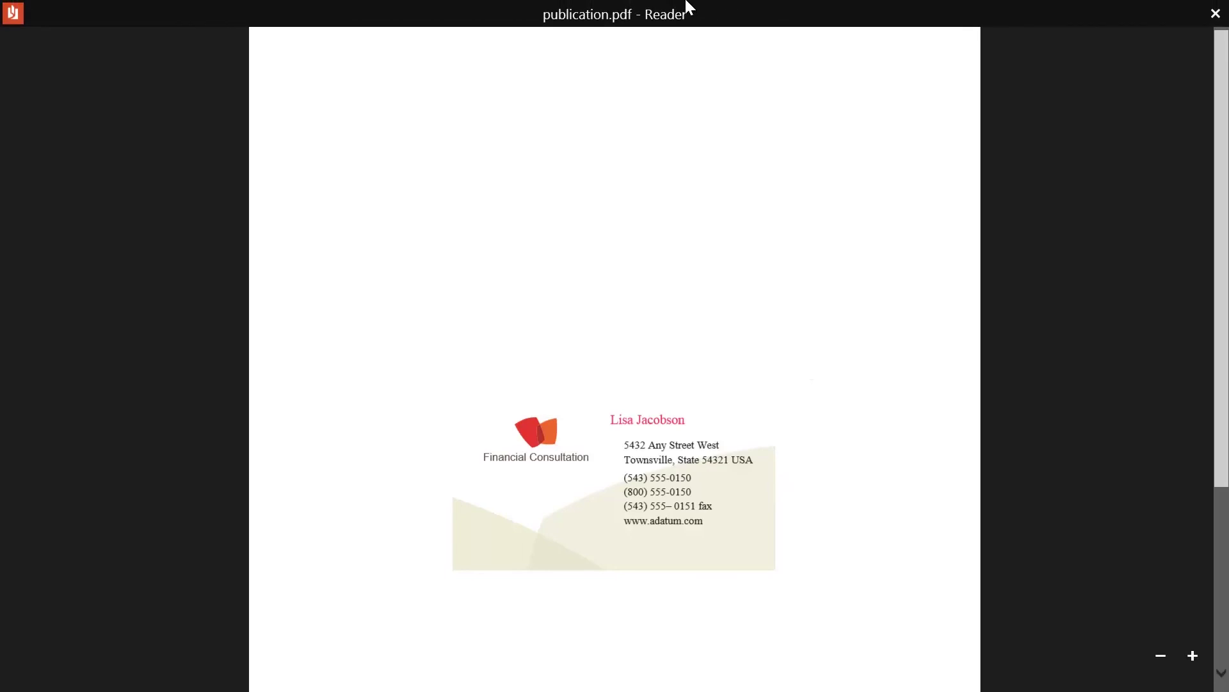